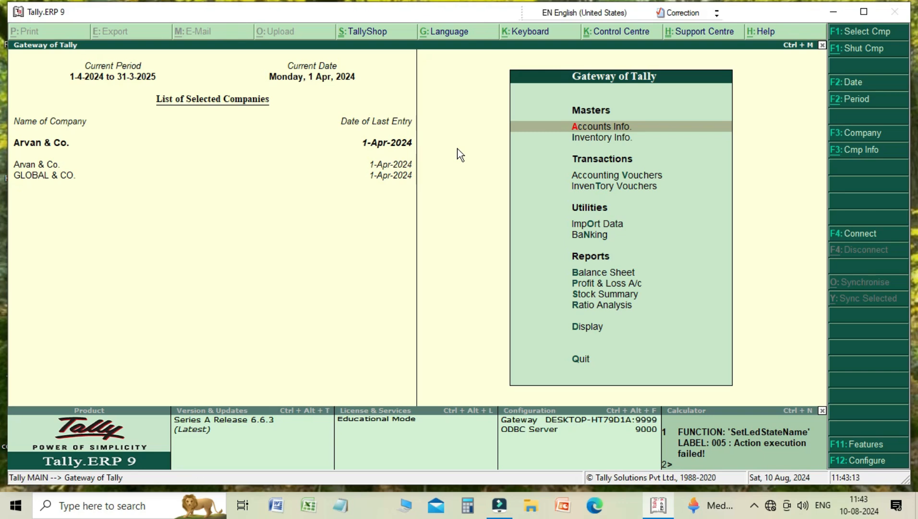
# - Open Arvan & Co.'s inventory features and enable purchase order processing and sales order processing
pyautogui.press('F11')
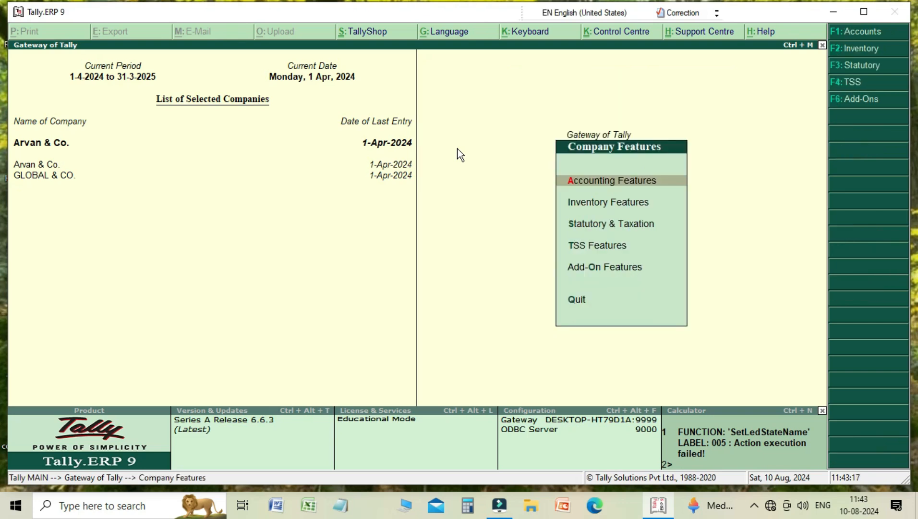
pyautogui.press('Down')
pyautogui.press('Return')
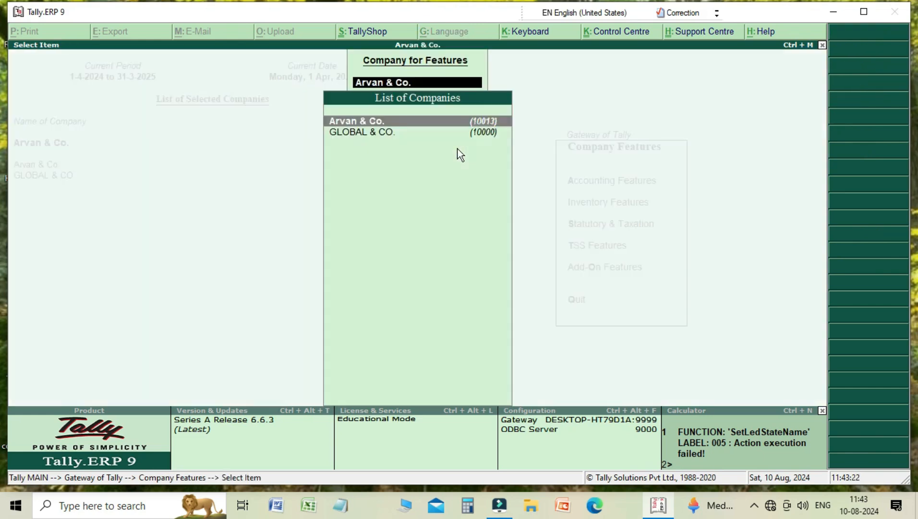
pyautogui.press('Return')
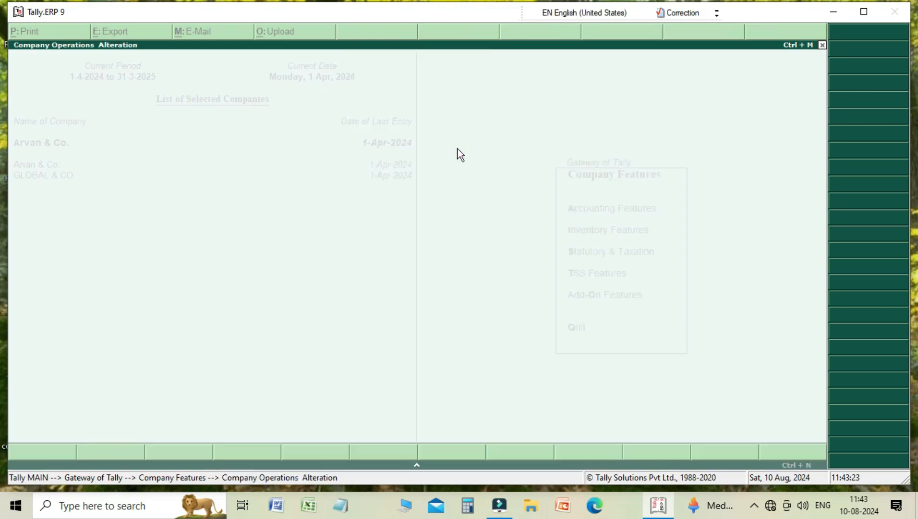
pyautogui.press('Return')
pyautogui.press('Return')
pyautogui.press('Return')
pyautogui.press('Return')
pyautogui.press('Return')
pyautogui.press('Return')
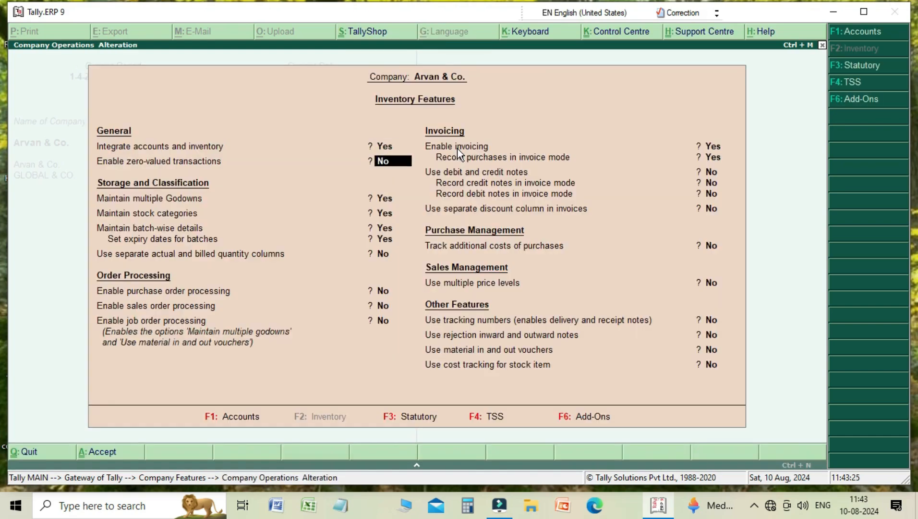
pyautogui.press('Return')
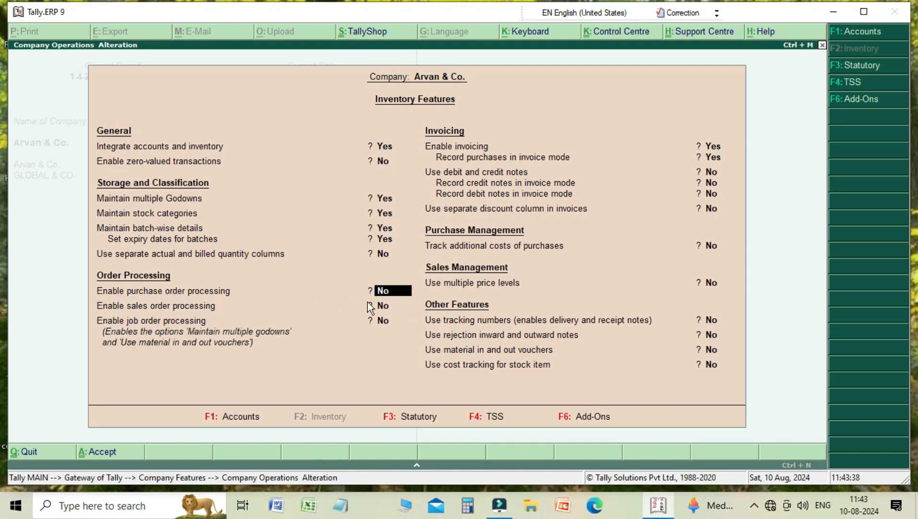
pyautogui.write('Y')
pyautogui.press('Return')
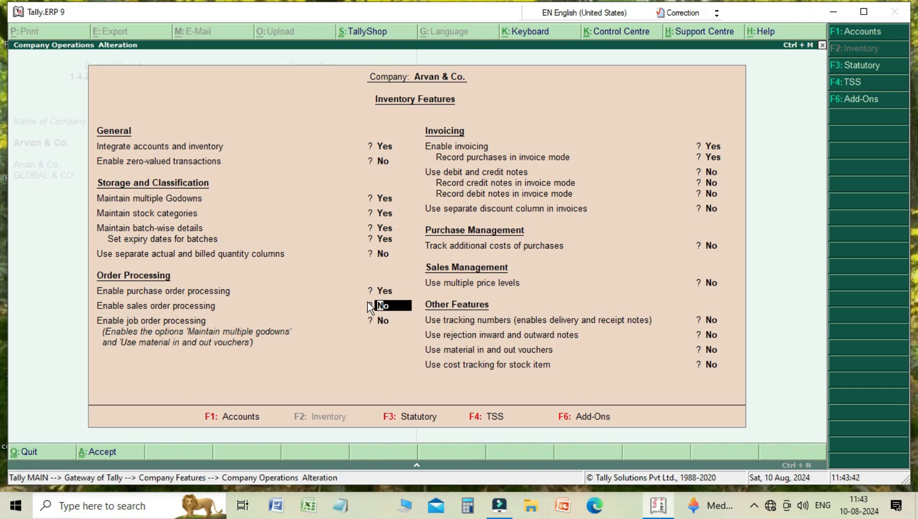
pyautogui.press('Return')
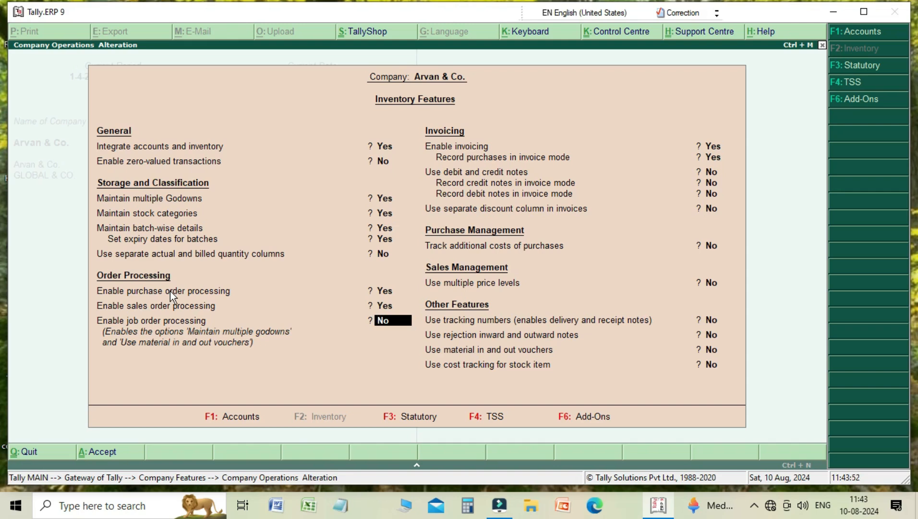
# - Step through the remaining inventory feature options, accept the changes and leave the company features
pyautogui.press('Return')
pyautogui.press('Return')
pyautogui.press('Return')
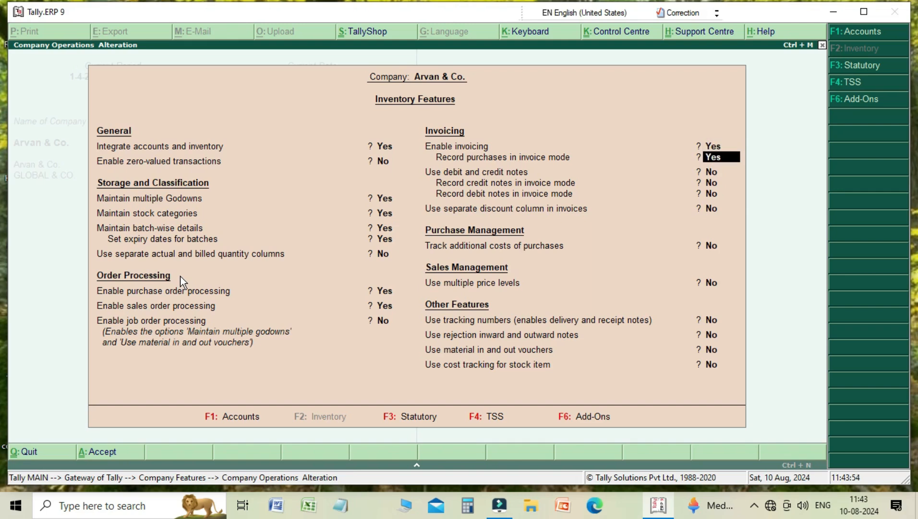
pyautogui.press('Return')
pyautogui.press('Return')
pyautogui.press('Return')
pyautogui.press('Return')
pyautogui.press('Return')
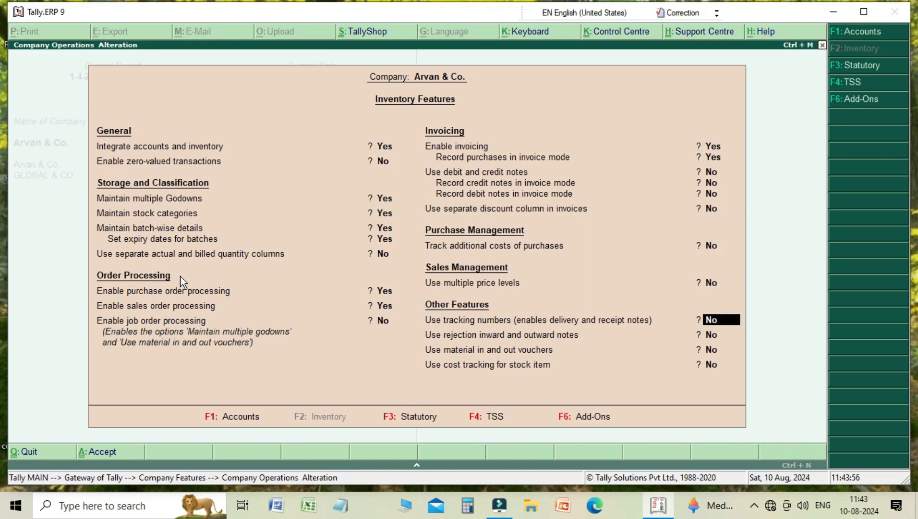
pyautogui.press('Return')
pyautogui.press('Return')
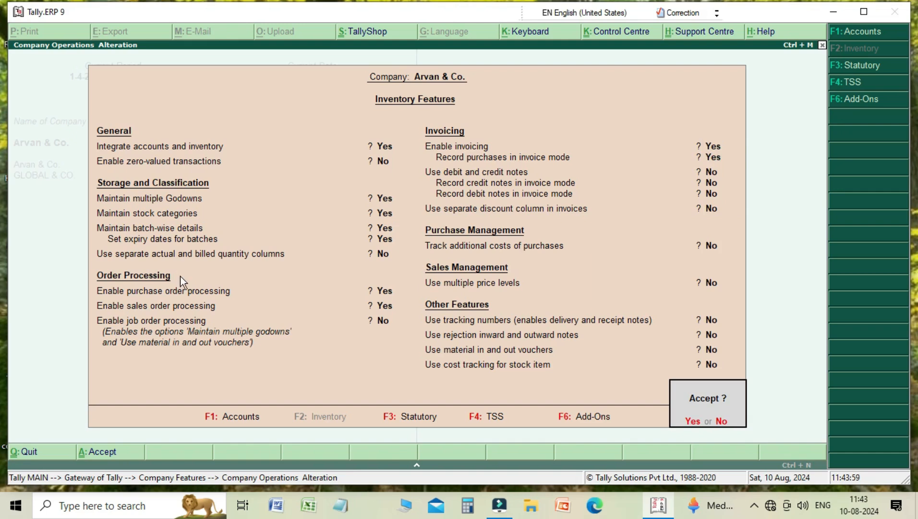
pyautogui.press('Return')
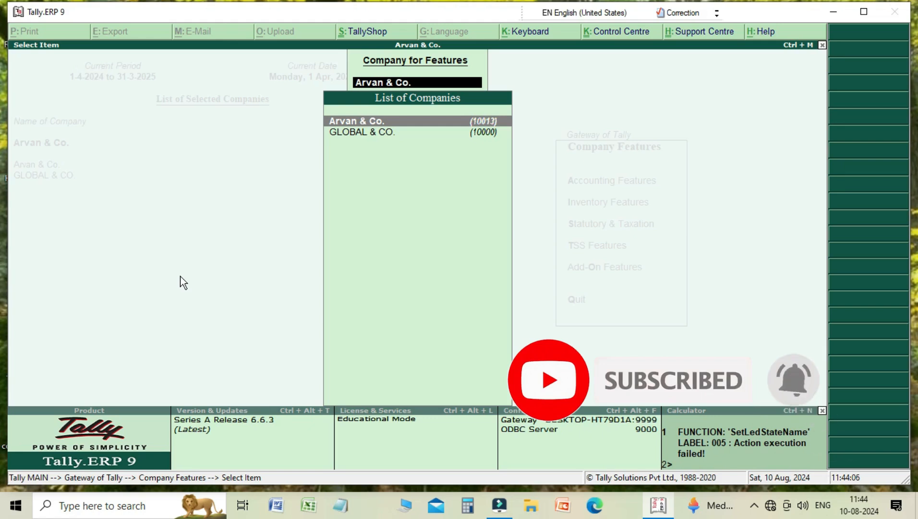
pyautogui.press('Return')
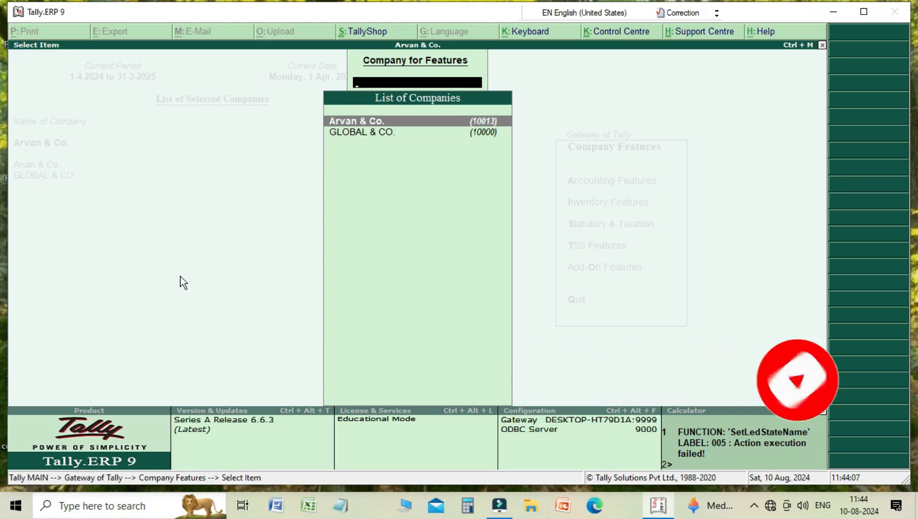
pyautogui.press('Escape')
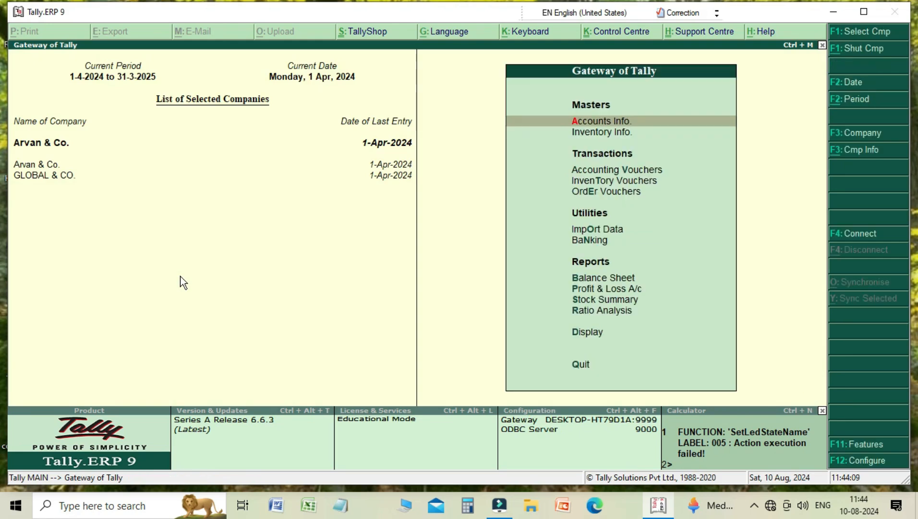
pyautogui.press('Down')
pyautogui.press('Down')
pyautogui.press('Down')
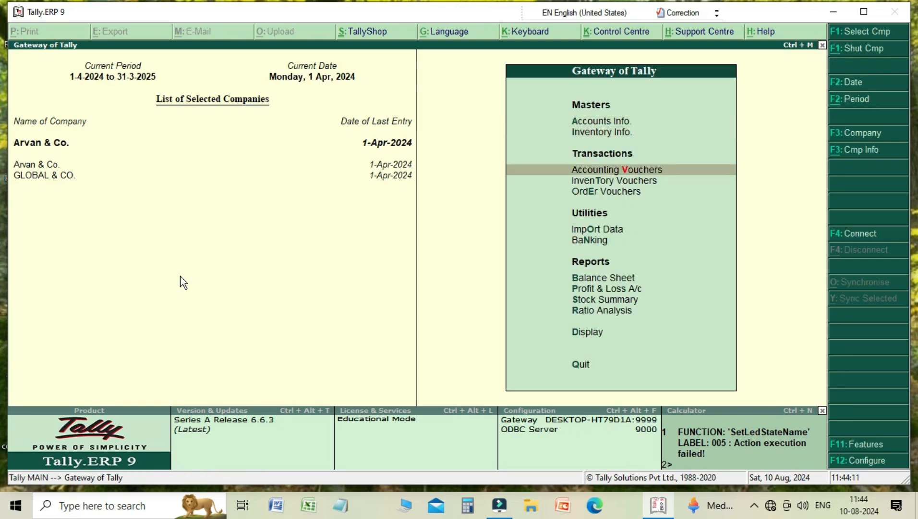
pyautogui.press('Down')
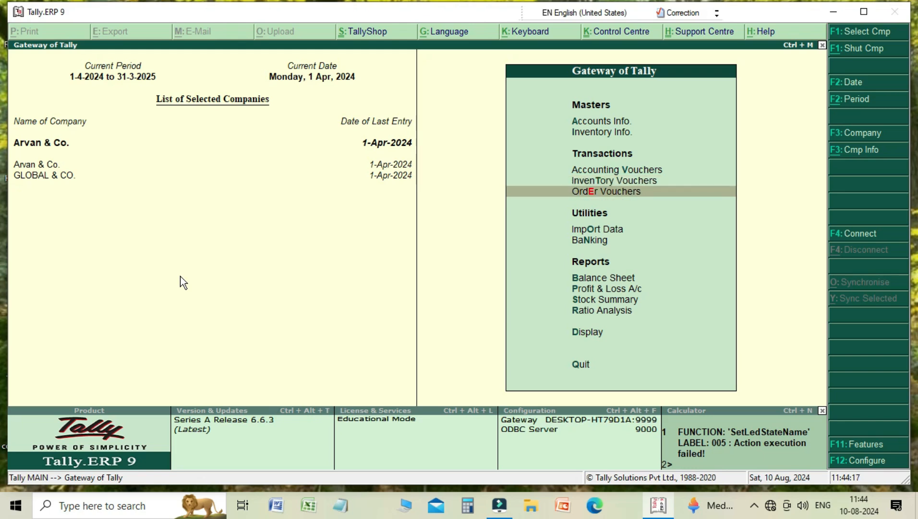
pyautogui.press('Up')
pyautogui.press('Down')
pyautogui.press('Up')
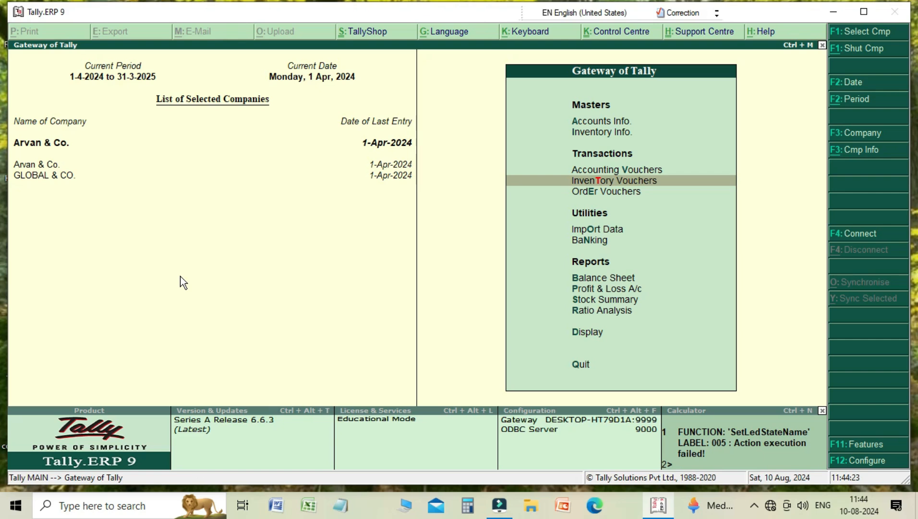
pyautogui.press('Down')
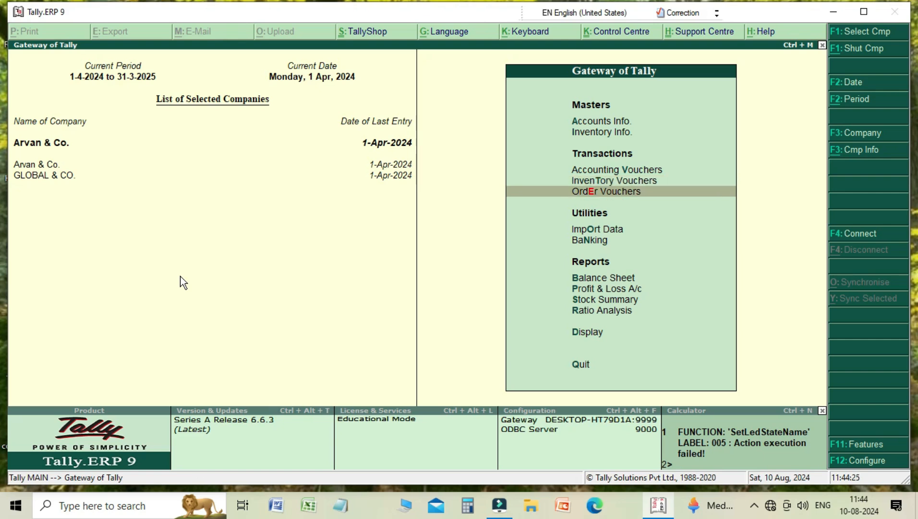
pyautogui.press('Up')
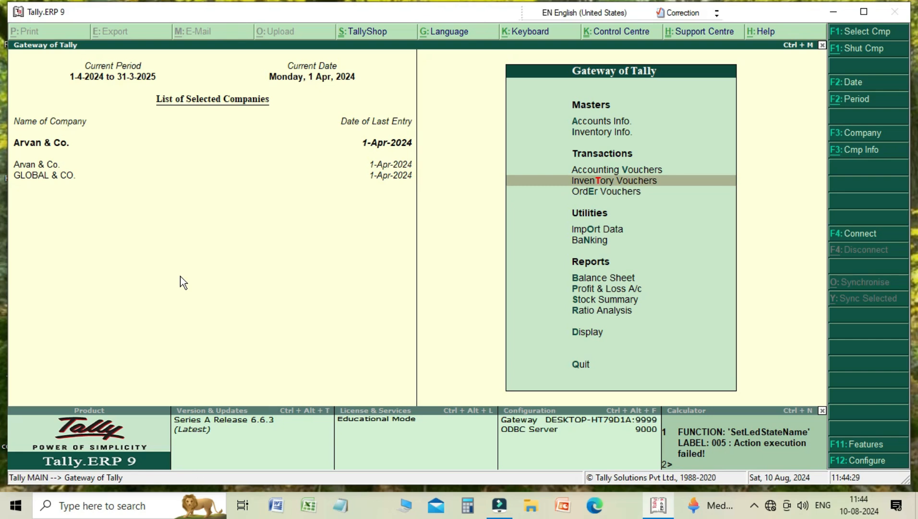
pyautogui.press('Up')
pyautogui.press('Up')
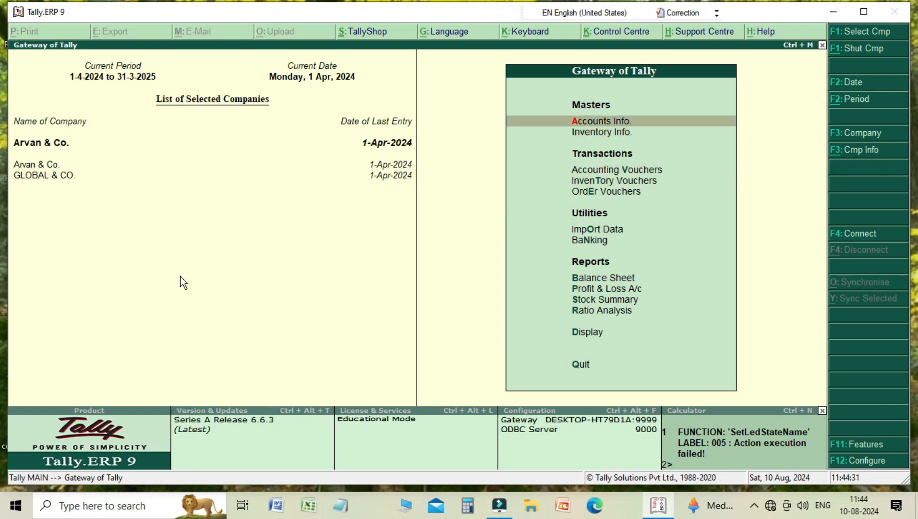
# - Open the single stock item display list to view existing stock items, then return to the gateway
pyautogui.press('Down')
pyautogui.press('Return')
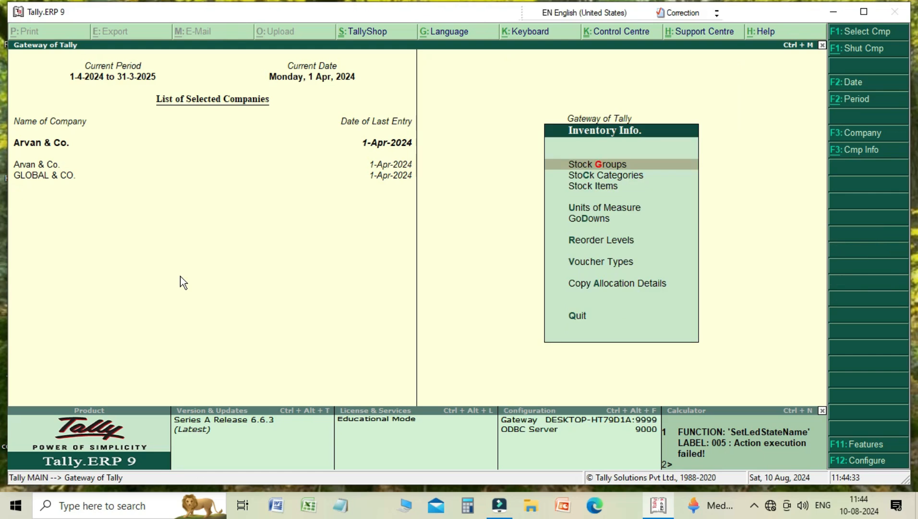
pyautogui.press('Down')
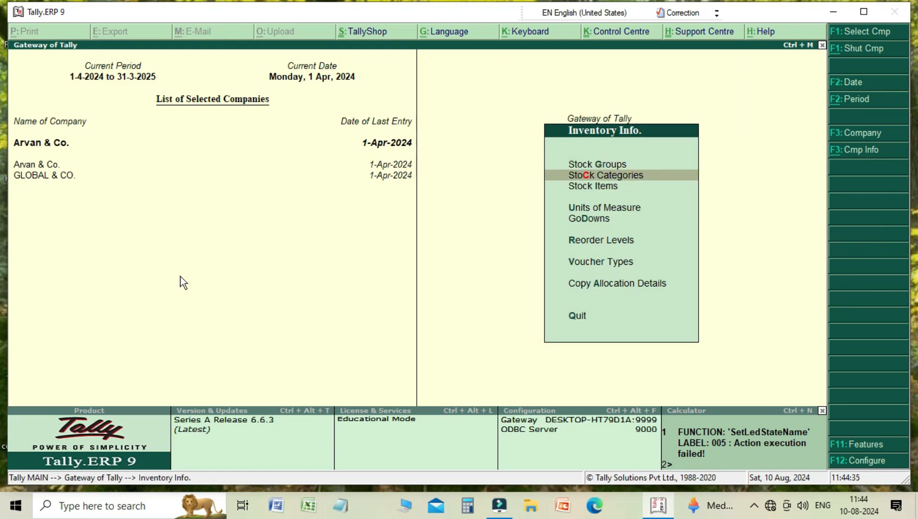
pyautogui.press('Down')
pyautogui.press('Return')
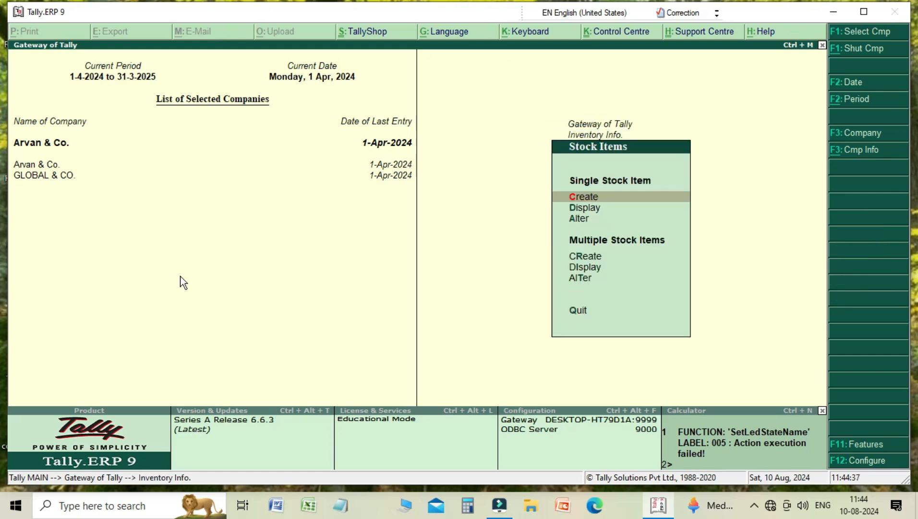
pyautogui.press('Down')
pyautogui.press('Return')
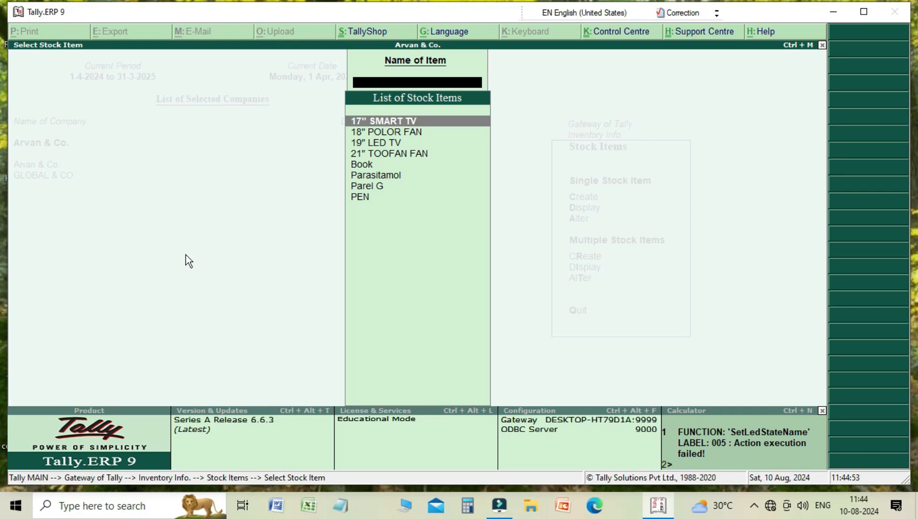
pyautogui.press('Escape')
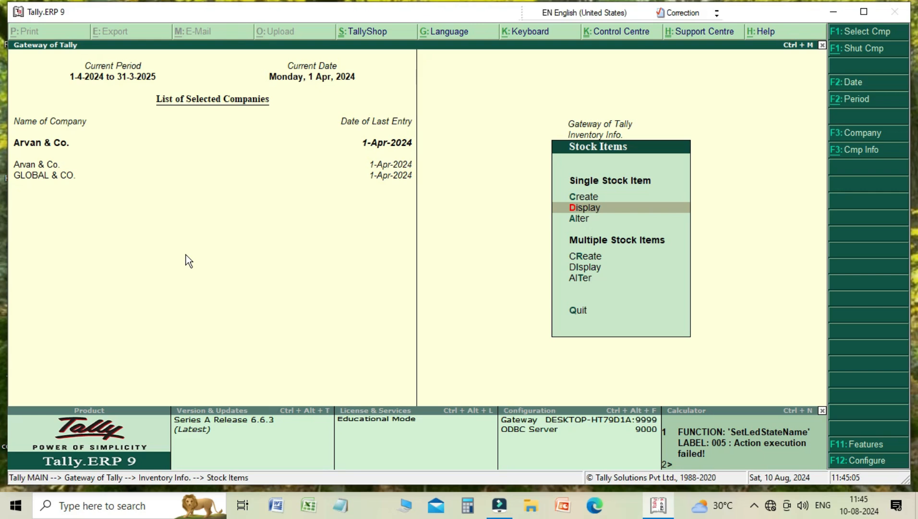
pyautogui.press('Escape')
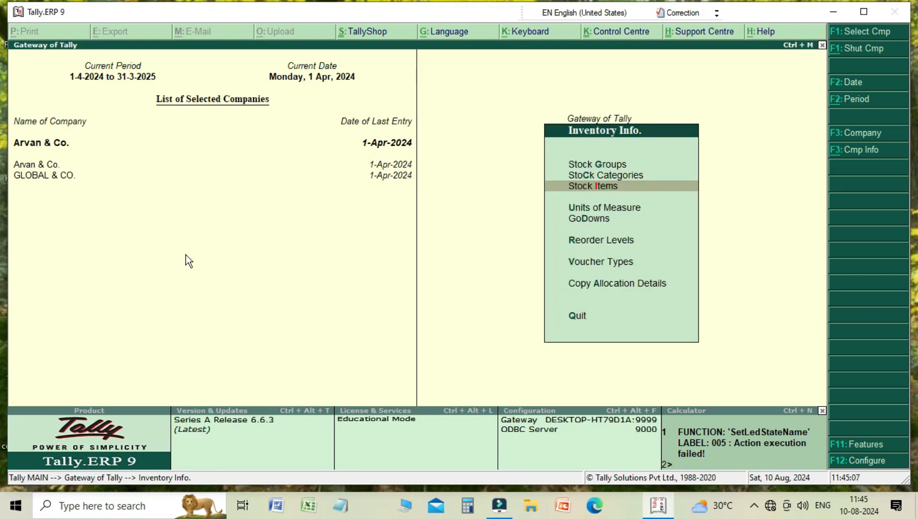
pyautogui.press('Escape')
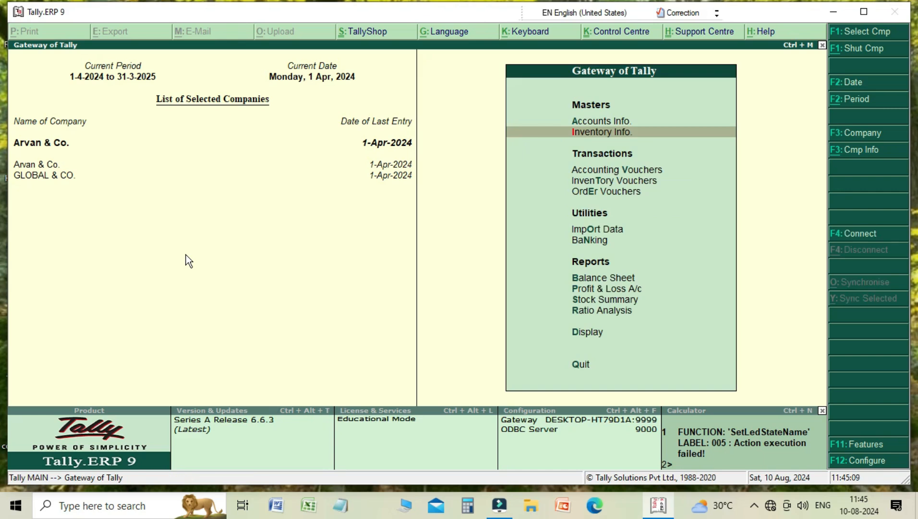
# - Open a new order voucher and switch its voucher type to Purchase Order
pyautogui.press('Down')
pyautogui.press('Down')
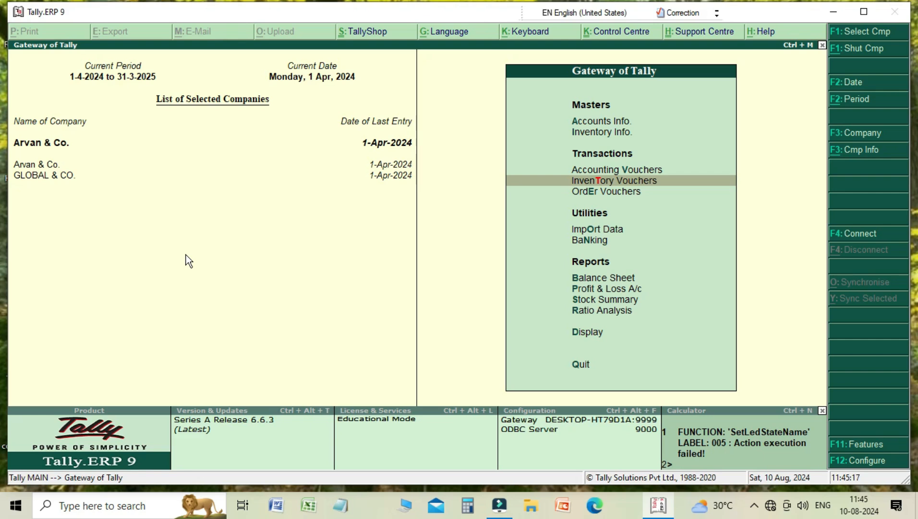
pyautogui.press('Return')
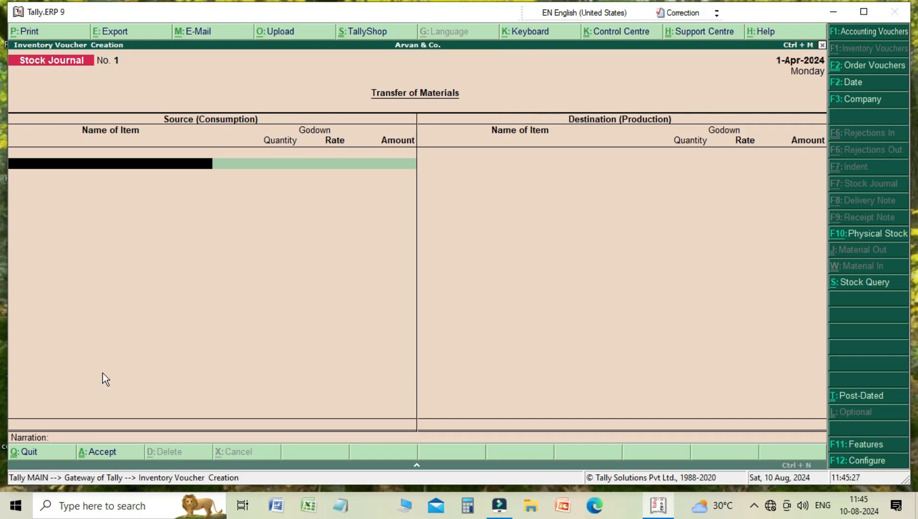
pyautogui.click(862, 67)
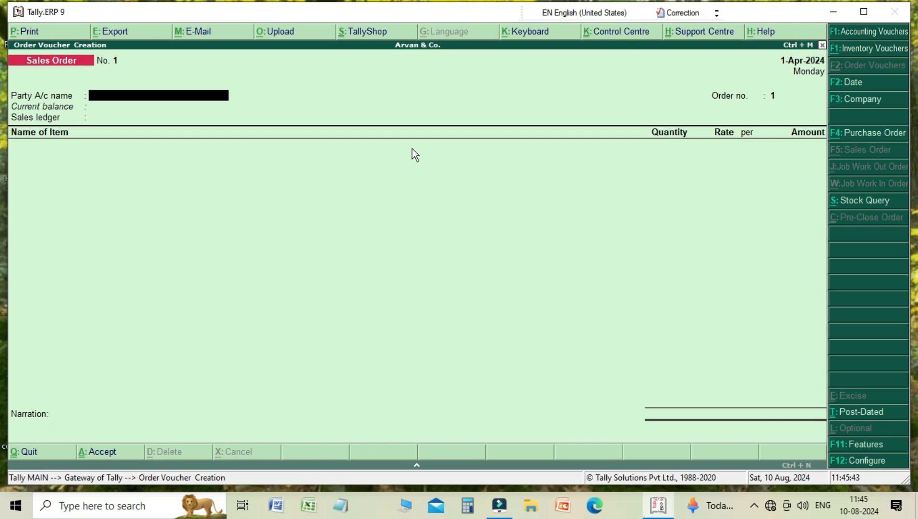
pyautogui.press('F4')
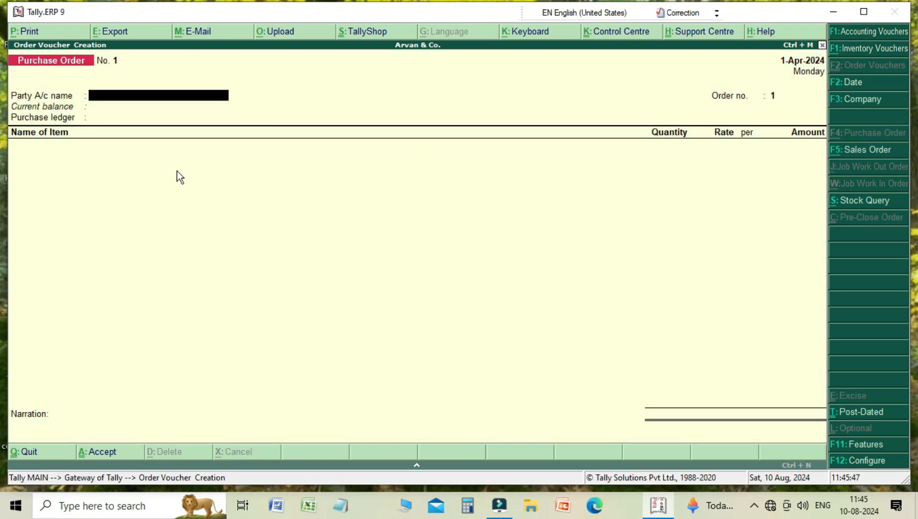
pyautogui.press('F5')
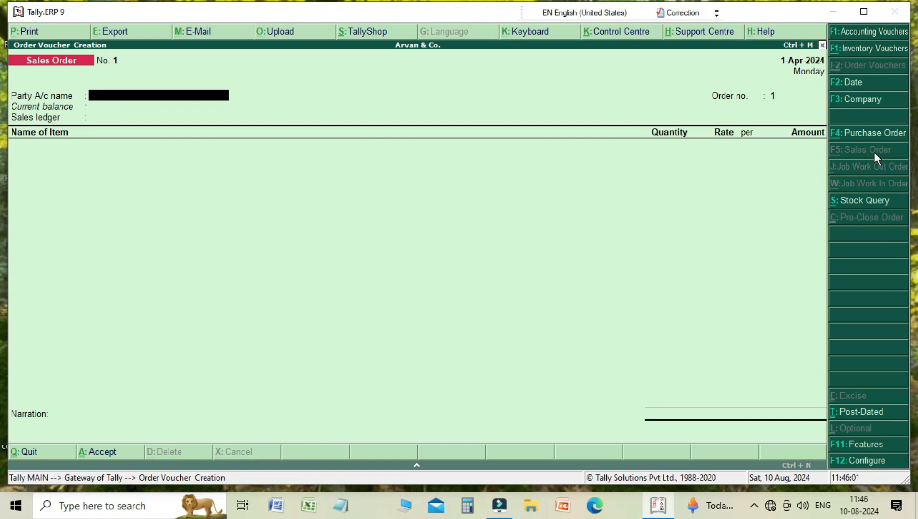
pyautogui.hotkey('alt', 'F4')
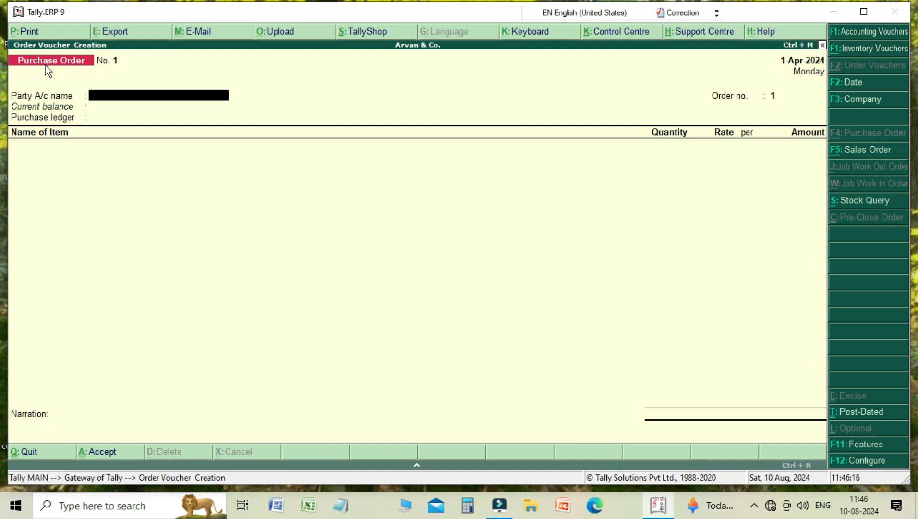
# - Select the supplier's party ledger, listed after Cash, as the party account for the purchase order
pyautogui.press('space')
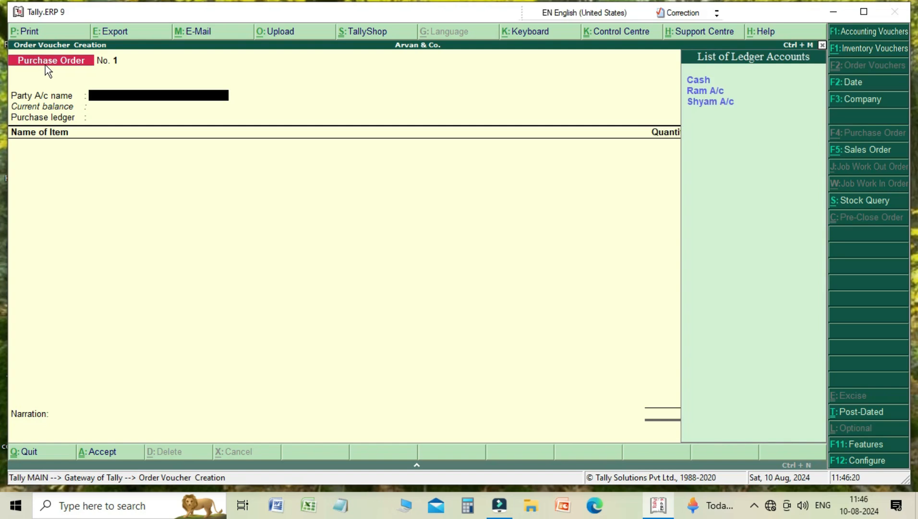
pyautogui.press('Down')
pyautogui.press('Down')
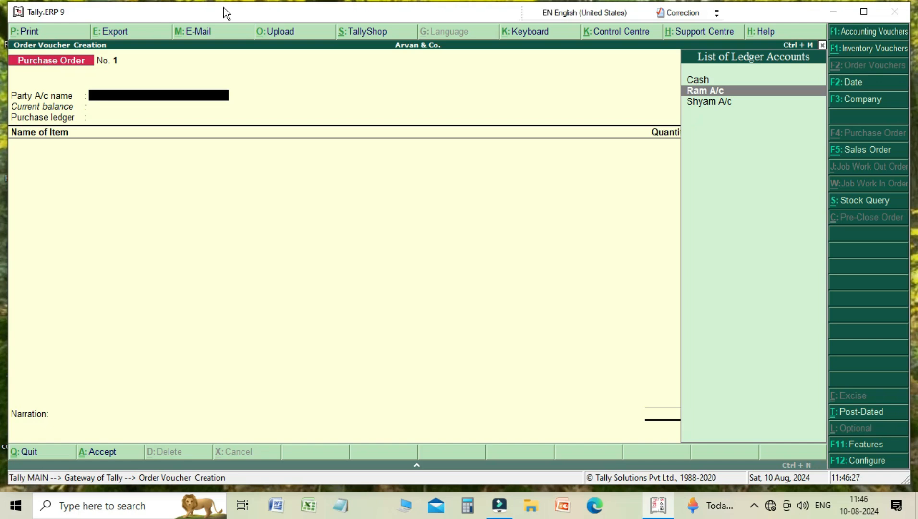
pyautogui.press('Return')
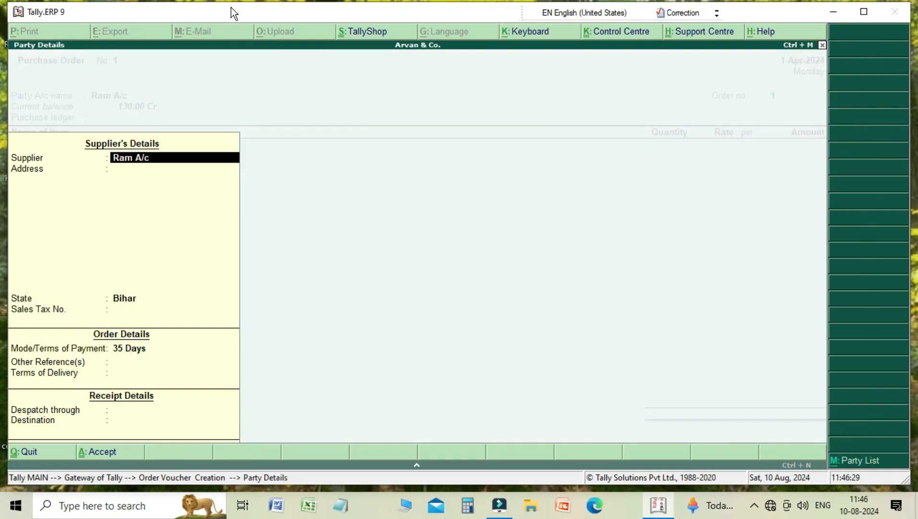
# - Step through the supplier's party details for the purchase order and accept them
pyautogui.press('Return')
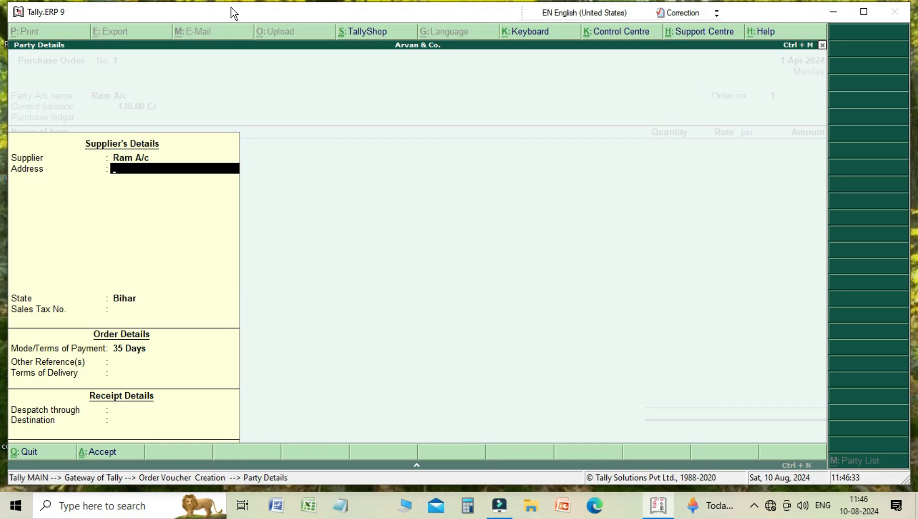
pyautogui.press('Return')
pyautogui.press('Return')
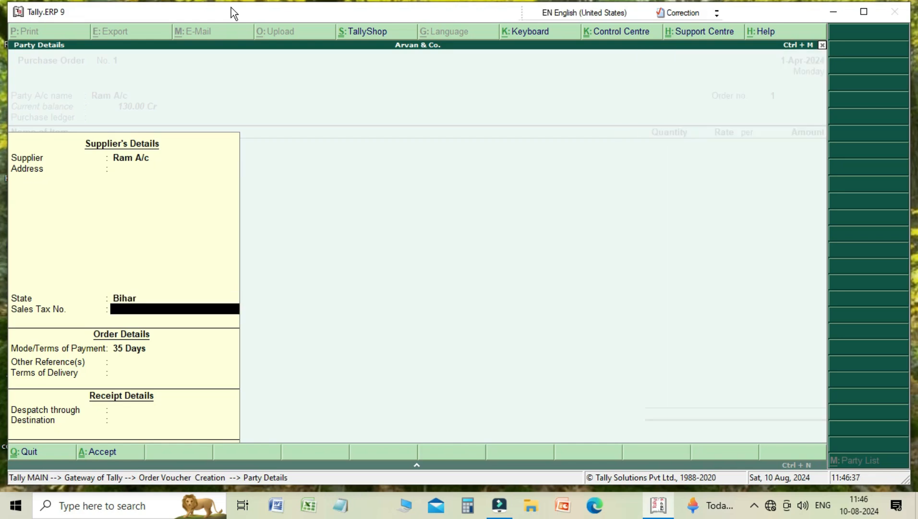
pyautogui.press('Return')
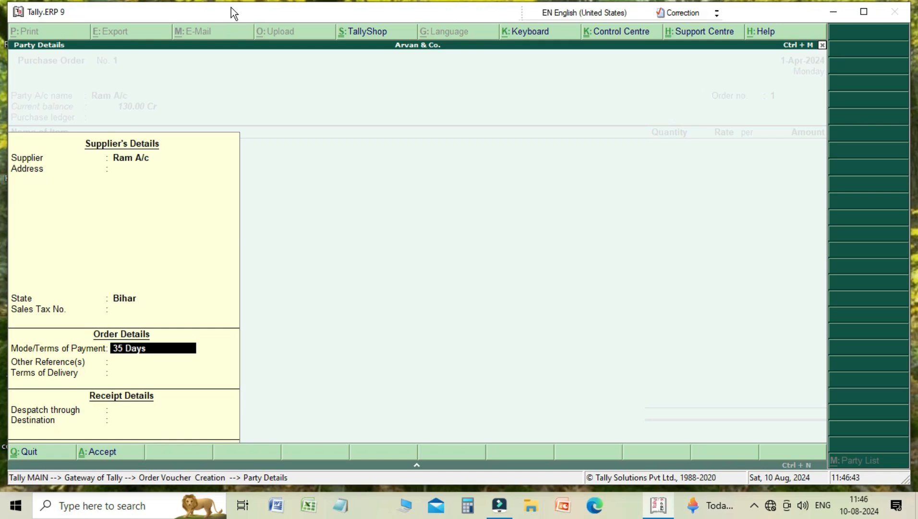
pyautogui.press('Return')
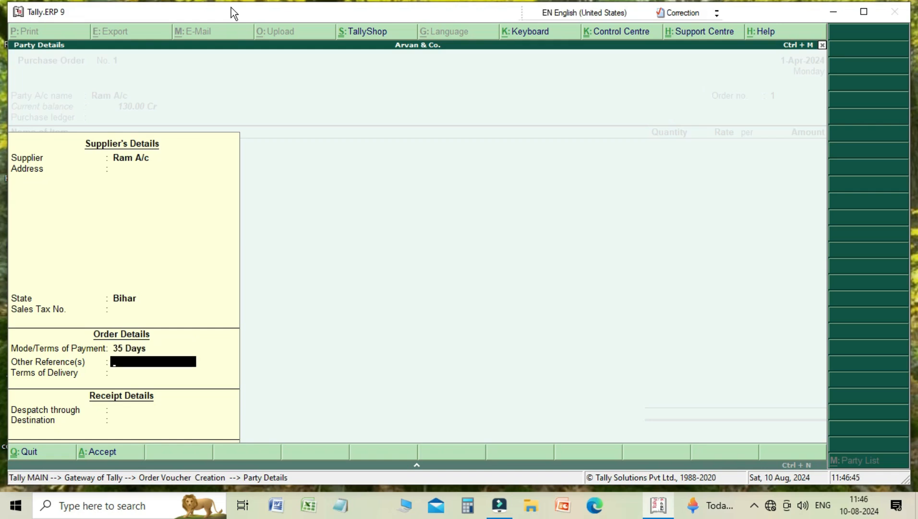
pyautogui.press('Return')
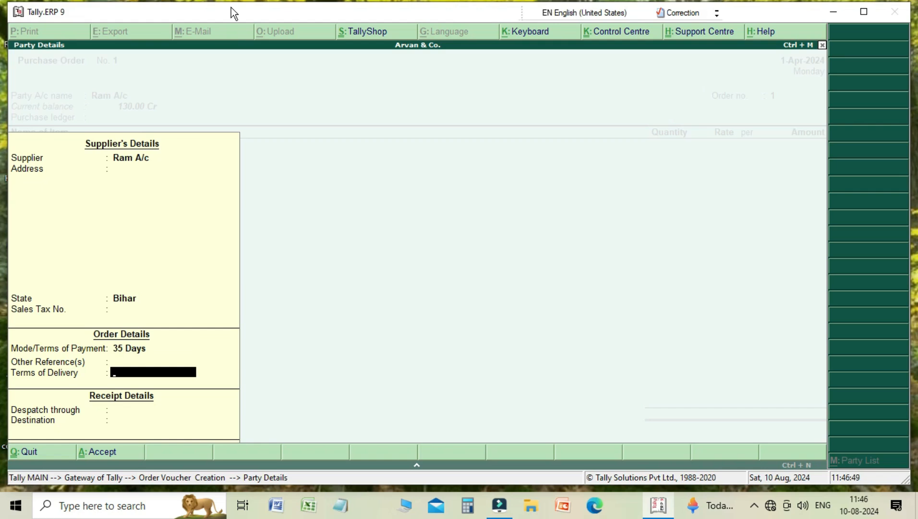
pyautogui.press('Return')
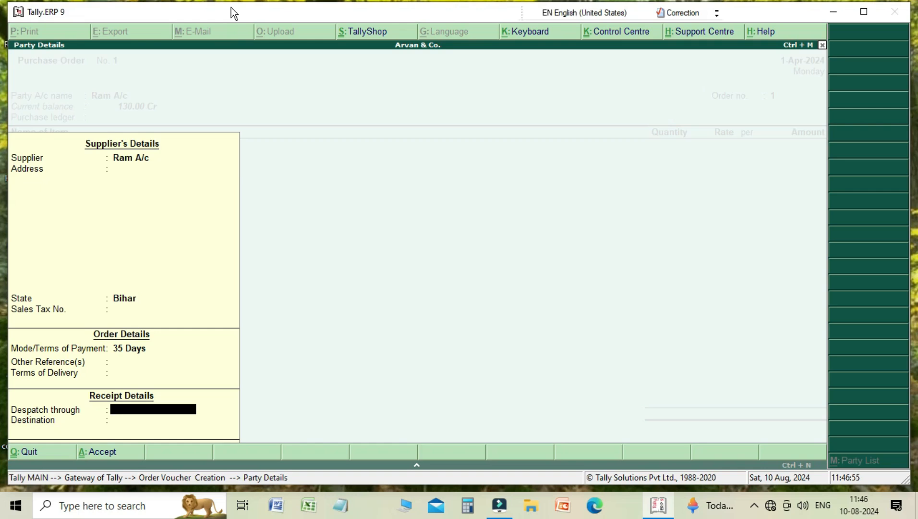
pyautogui.press('Return')
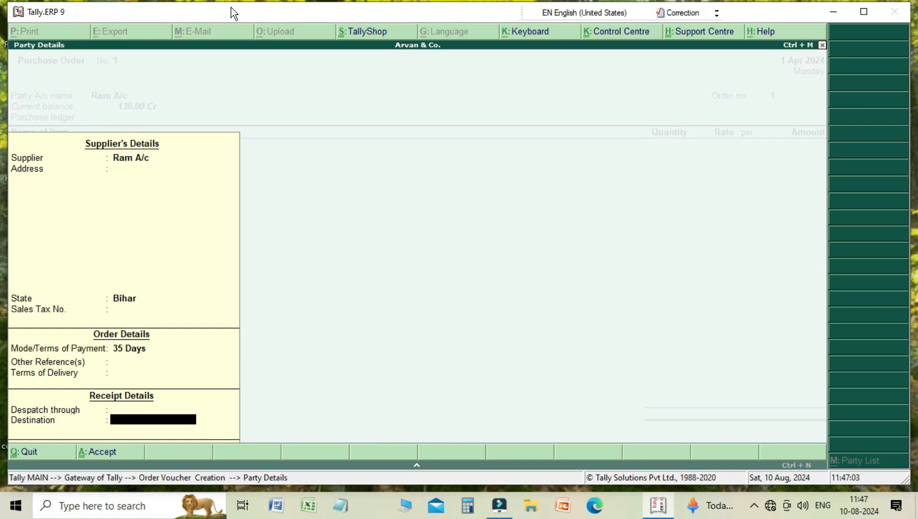
pyautogui.press('Return')
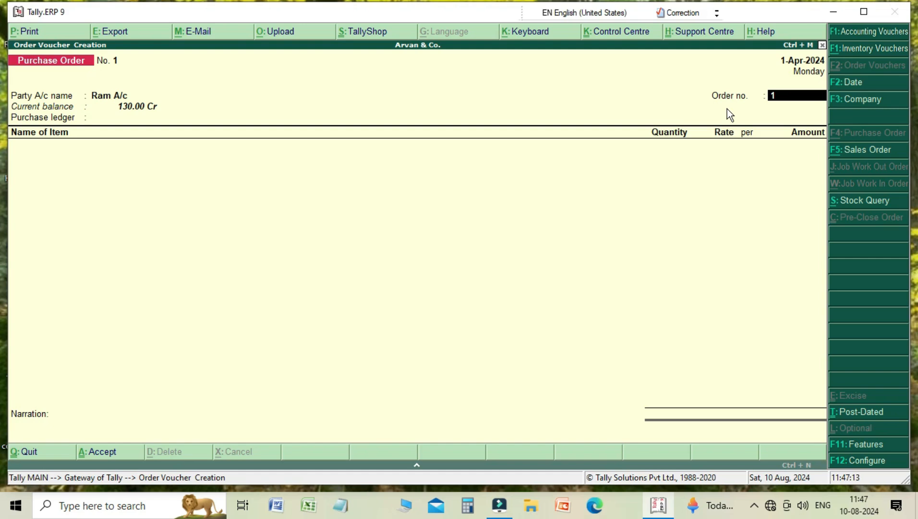
# - Choose Purchase A/c as the purchase ledger and add 19" LED TV as the first order item
pyautogui.press('Return')
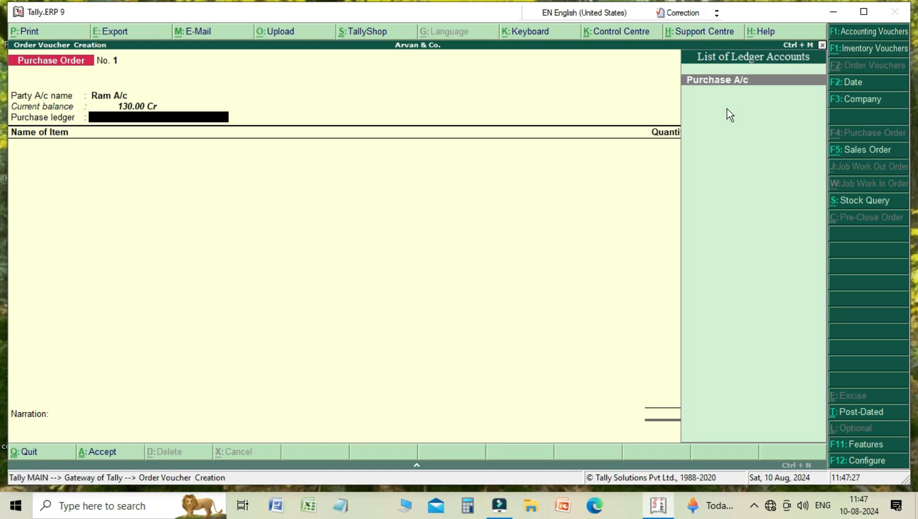
pyautogui.press('Return')
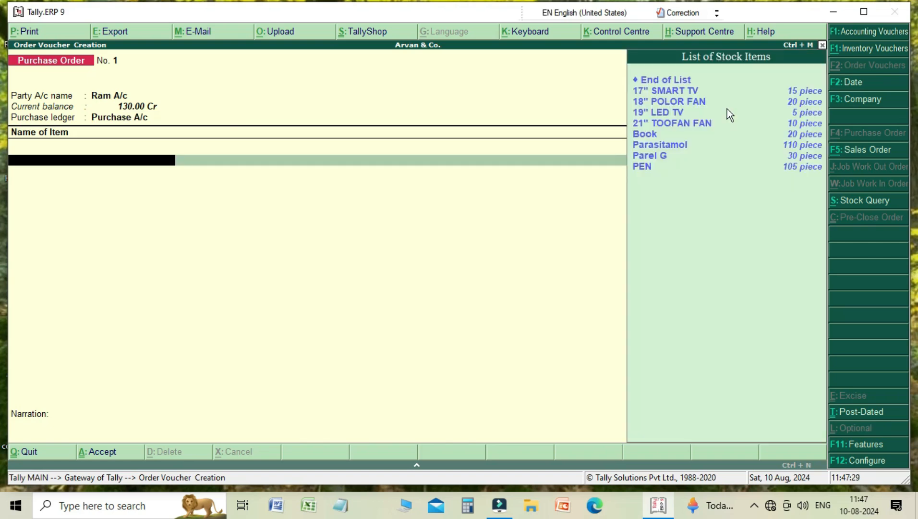
pyautogui.press('Down')
pyautogui.press('Down')
pyautogui.press('Down')
pyautogui.press('Down')
pyautogui.press('Down')
pyautogui.press('Down')
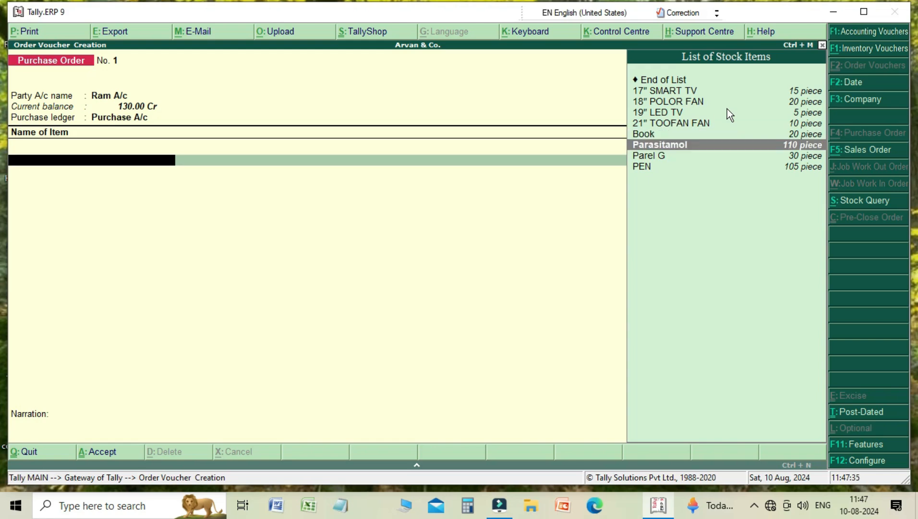
pyautogui.press('Up')
pyautogui.press('Up')
pyautogui.press('Up')
pyautogui.press('Down')
pyautogui.press('Down')
pyautogui.press('Up')
pyautogui.press('Up')
pyautogui.press('Up')
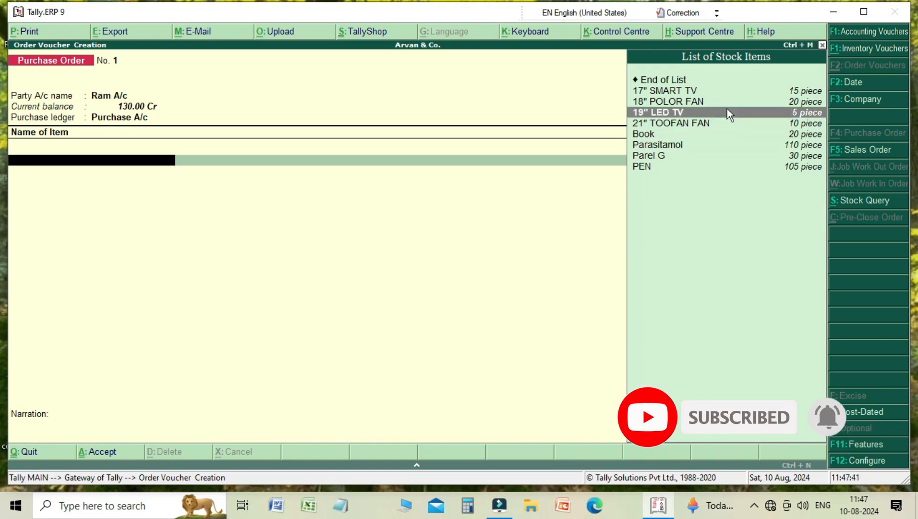
pyautogui.press('Return')
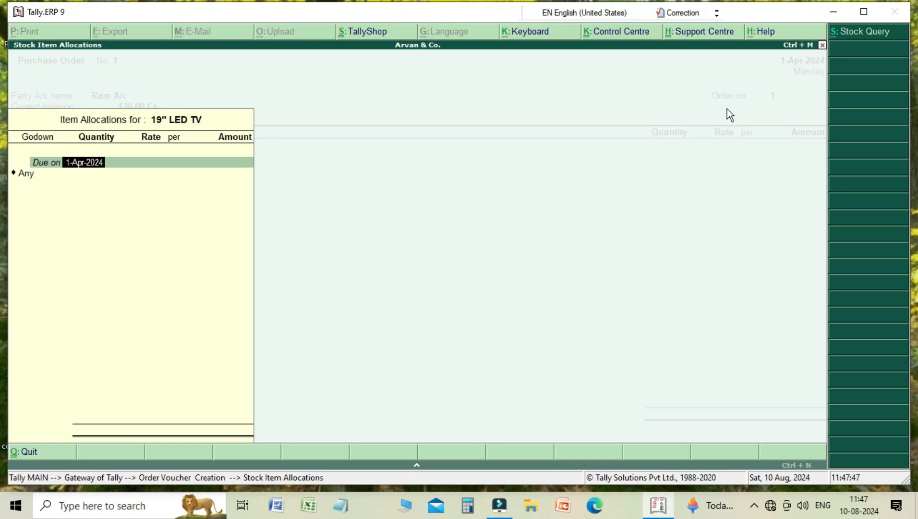
# - Allocate 10 pieces of 19" LED TV to GODOWN 2 at 15,000.00 per piece and close the allocation
pyautogui.press('Return')
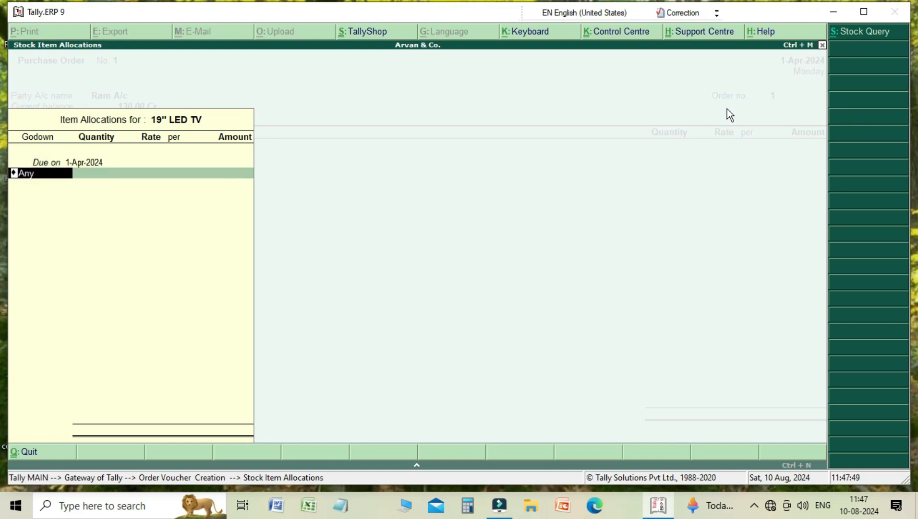
pyautogui.press('BackSpace')
pyautogui.press('Down')
pyautogui.press('Down')
pyautogui.press('Return')
pyautogui.write('10')
pyautogui.press('Return')
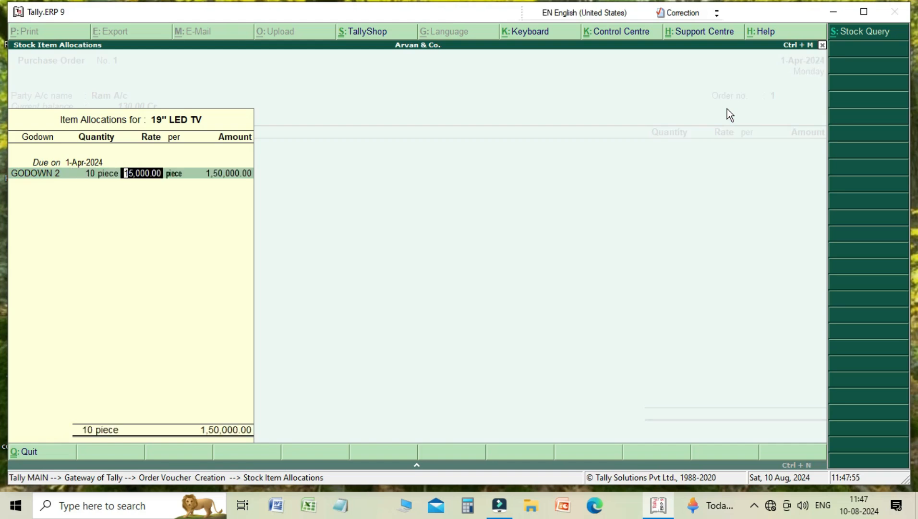
pyautogui.press('Return')
pyautogui.press('Return')
pyautogui.press('Return')
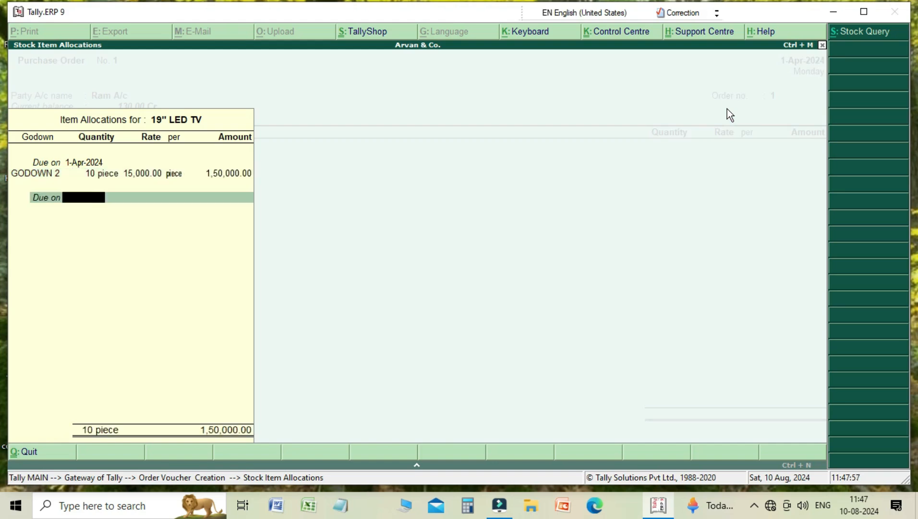
pyautogui.press('Return')
pyautogui.press('Return')
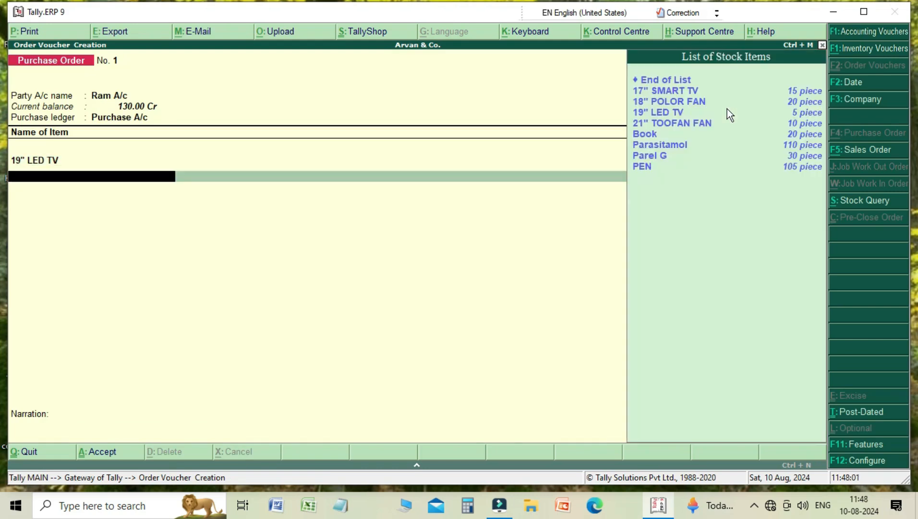
# - Add Book as the second item of the purchase order
pyautogui.press('Down')
pyautogui.press('Down')
pyautogui.press('Down')
pyautogui.press('Up')
pyautogui.press('Up')
pyautogui.press('Down')
pyautogui.press('Down')
pyautogui.press('Down')
pyautogui.press('Down')
pyautogui.press('Return')
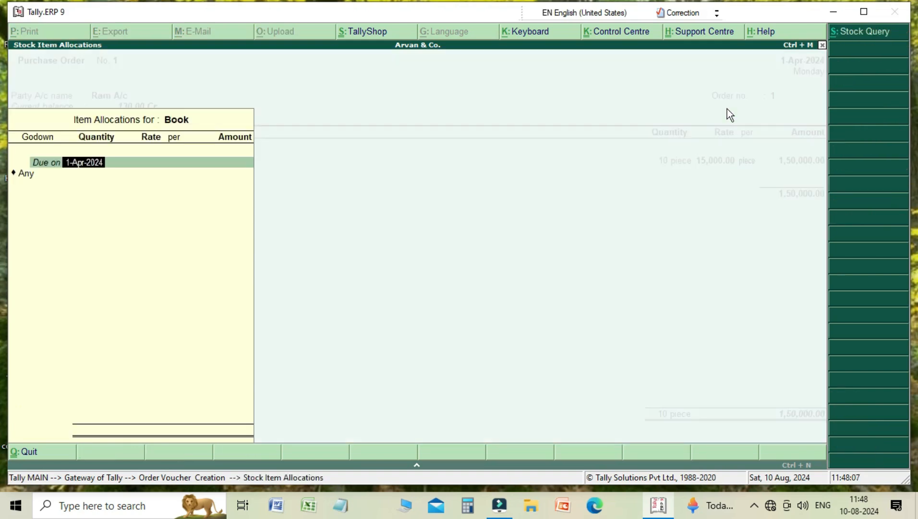
# - Allocate 20 pieces of Book to Main Location at 100.00 per piece and close the allocation
pyautogui.press('Return')
pyautogui.press('BackSpace')
pyautogui.press('Down')
pyautogui.press('Down')
pyautogui.press('Down')
pyautogui.press('Return')
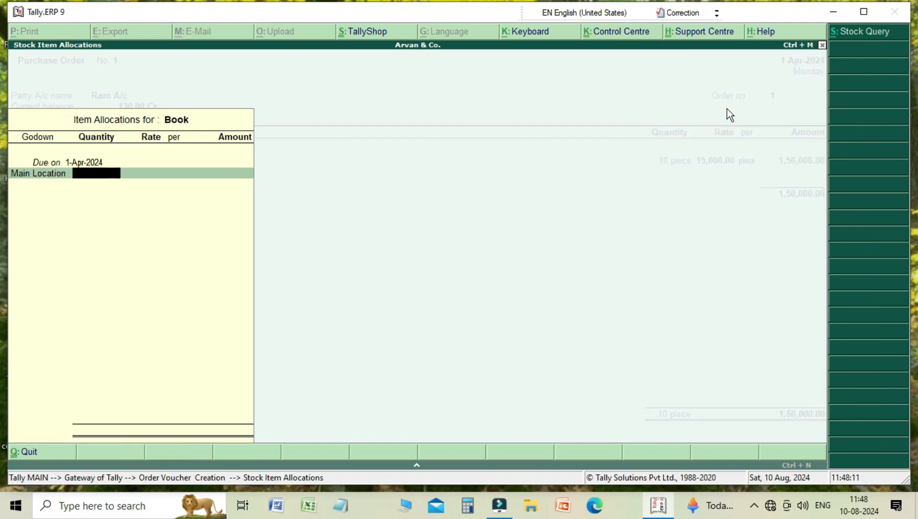
pyautogui.write('20')
pyautogui.press('Return')
pyautogui.press('Return')
pyautogui.press('Return')
pyautogui.press('Return')
pyautogui.press('Return')
pyautogui.press('Return')
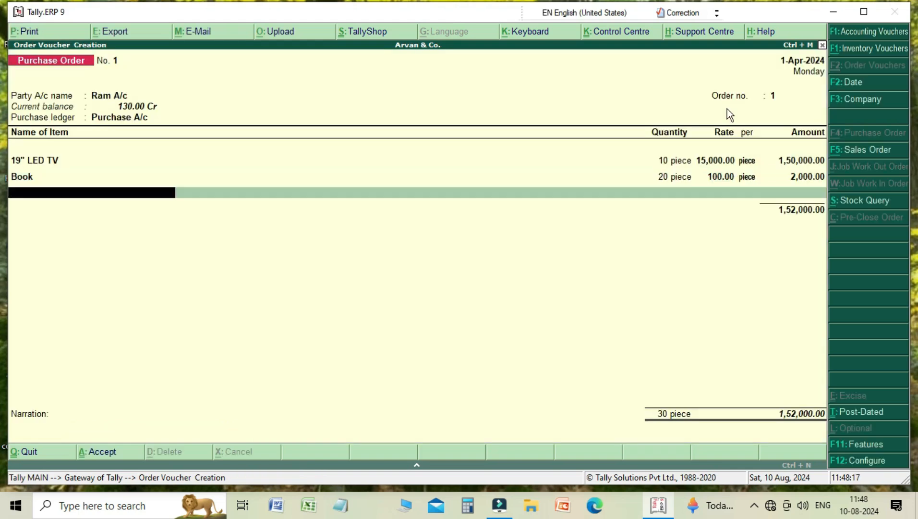
# - Skip the narration, save the purchase order, and open a new Sales Order voucher
pyautogui.press('Return')
pyautogui.press('Return')
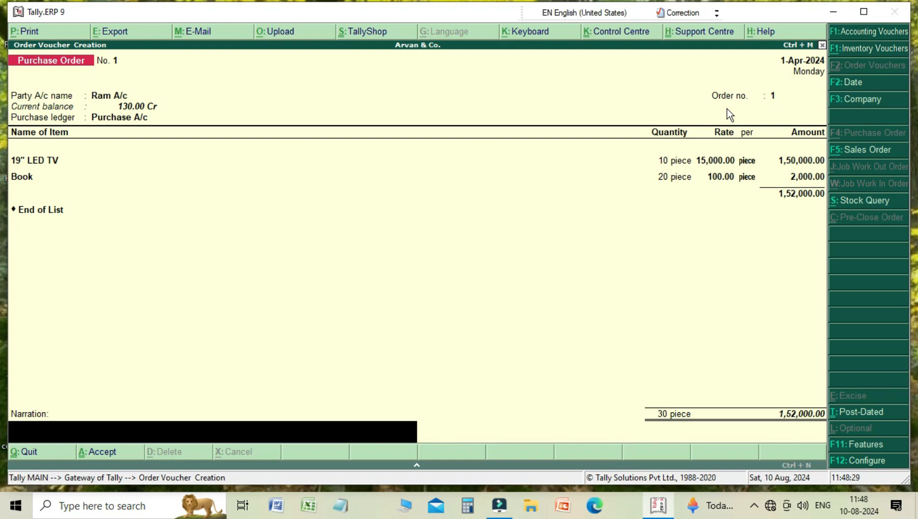
pyautogui.press('Return')
pyautogui.press('Return')
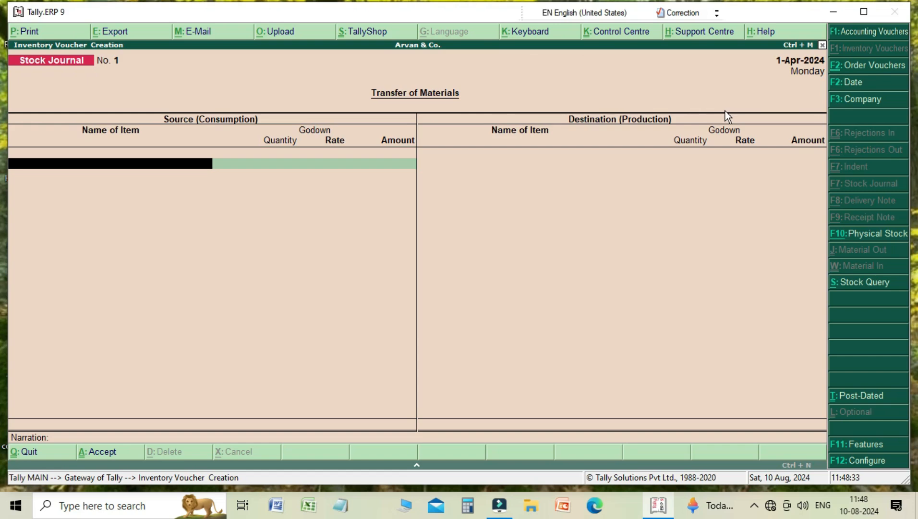
pyautogui.click(867, 65)
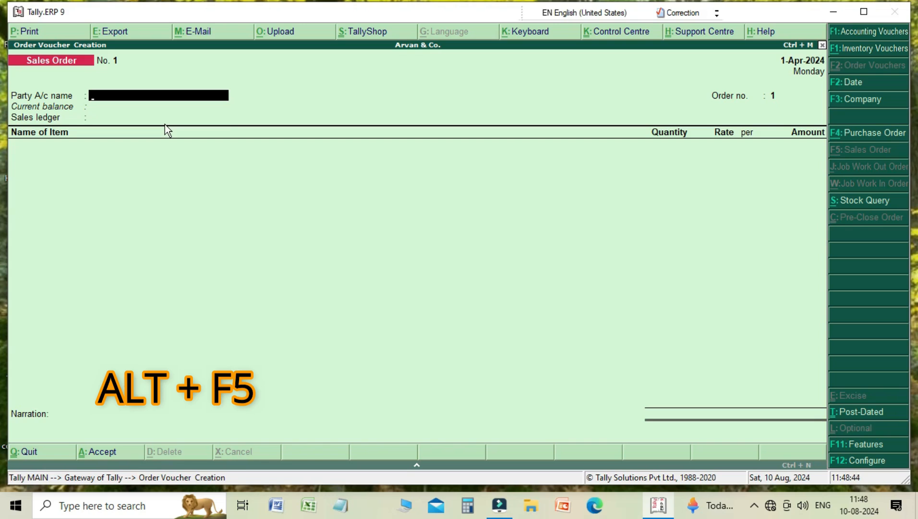
pyautogui.press('Return')
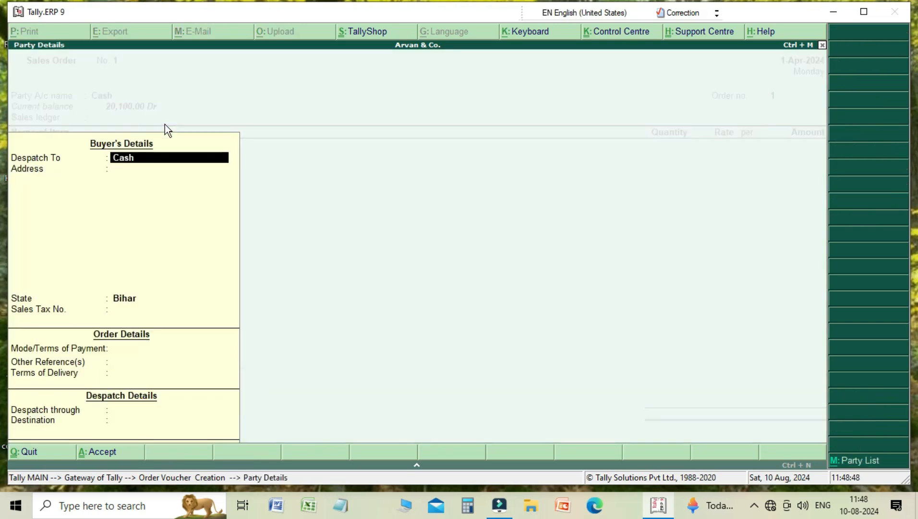
pyautogui.press('Return')
pyautogui.press('Return')
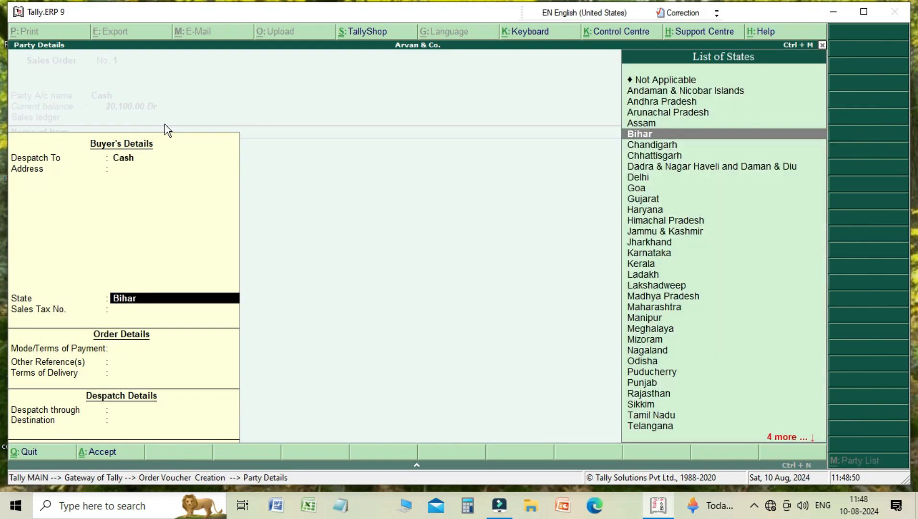
pyautogui.press('Return')
pyautogui.press('Return')
pyautogui.press('Return')
pyautogui.press('Return')
pyautogui.press('Return')
pyautogui.press('Return')
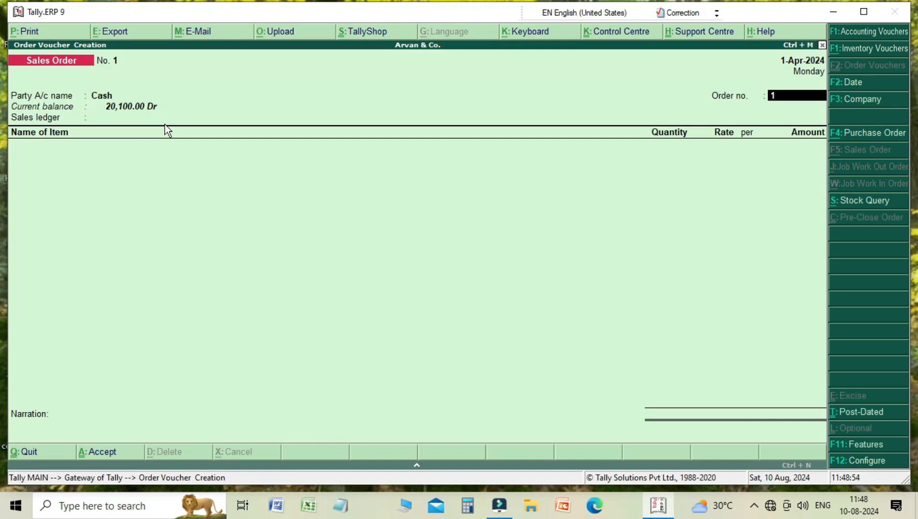
pyautogui.press('Return')
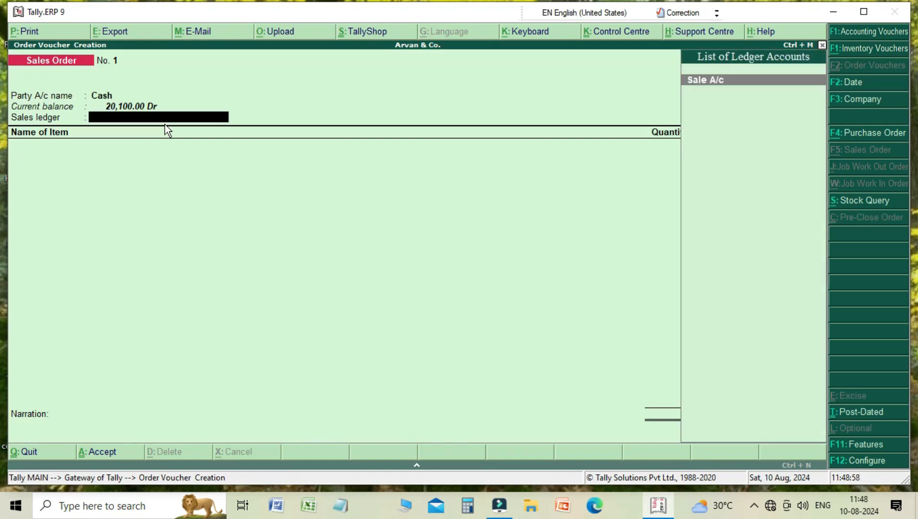
pyautogui.press('BackSpace')
pyautogui.press('BackSpace')
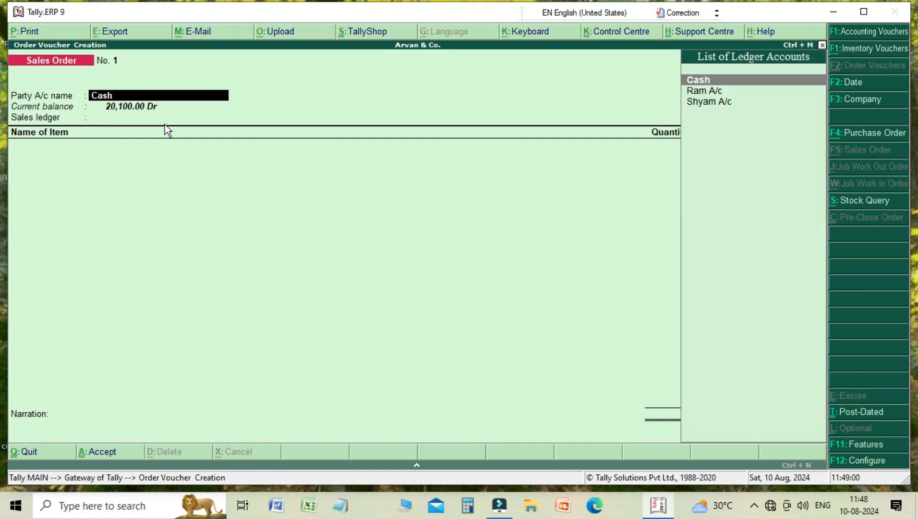
# - Select Shyam A/c as the sales order's party account and accept the buyer's details
pyautogui.press('Down')
pyautogui.press('Down')
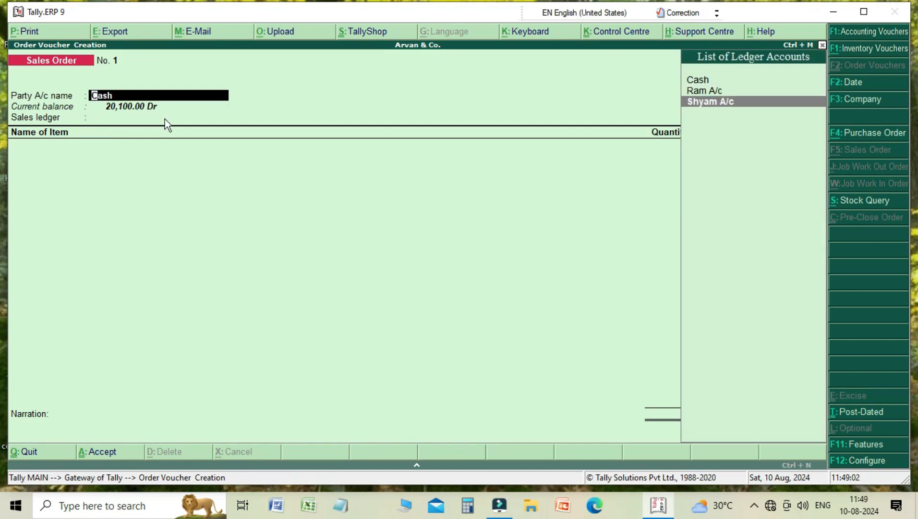
pyautogui.press('Return')
pyautogui.press('Return')
pyautogui.press('Return')
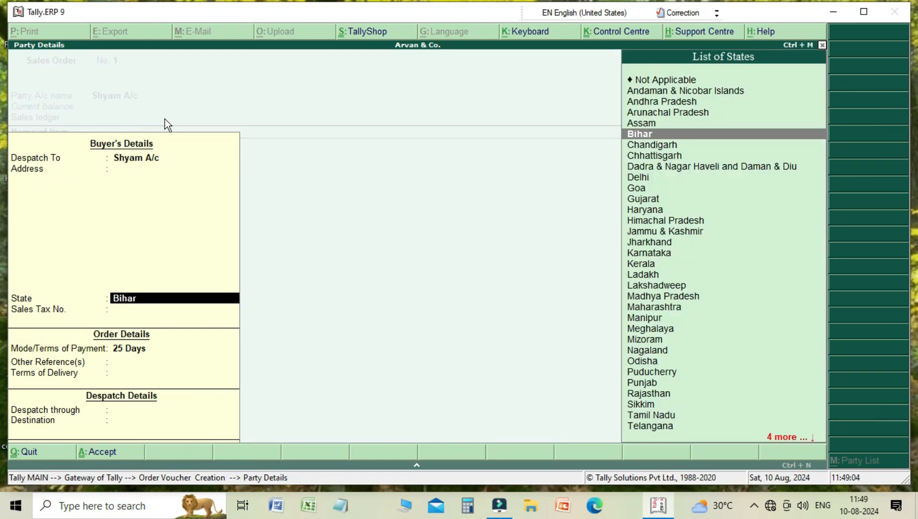
pyautogui.press('Return')
pyautogui.press('Return')
pyautogui.press('Return')
pyautogui.press('Return')
pyautogui.press('Return')
pyautogui.press('Return')
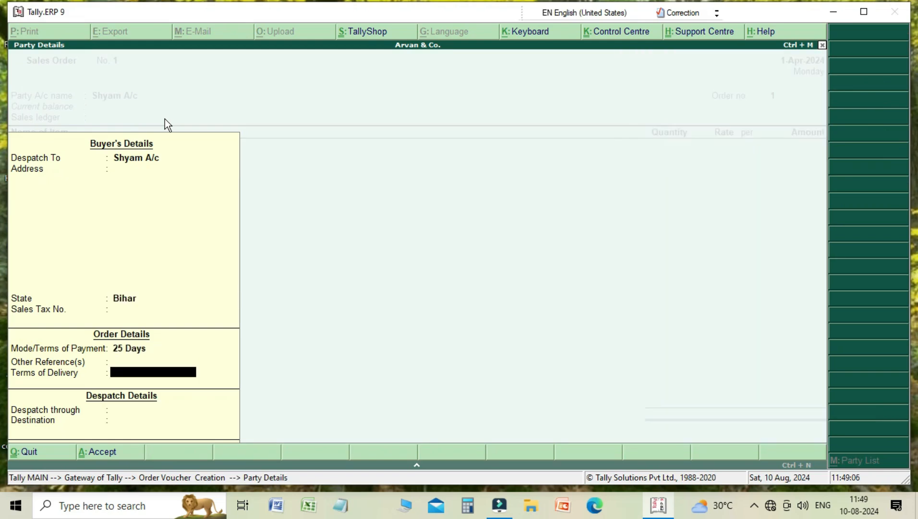
pyautogui.press('Return')
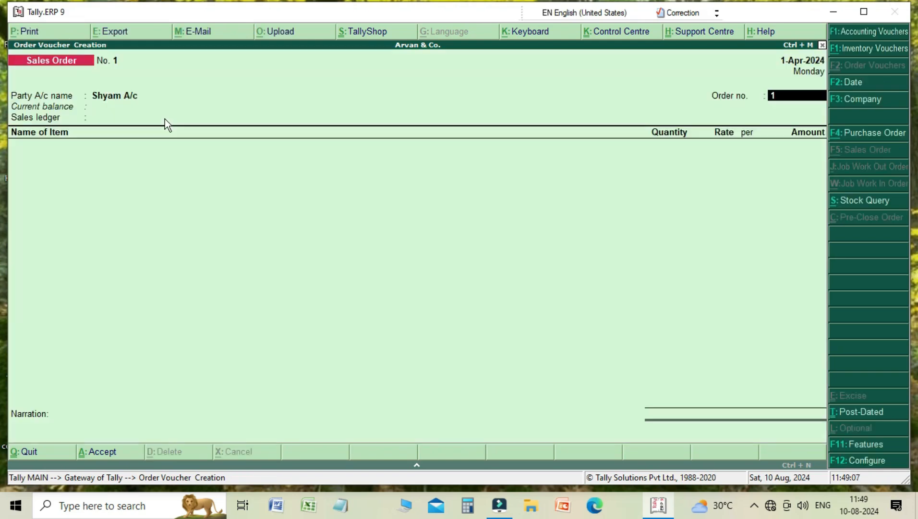
# - Accept the order number, set Sale A/c as the sales ledger, and add 17" SMART TV as the first item
pyautogui.press('Return')
pyautogui.press('Return')
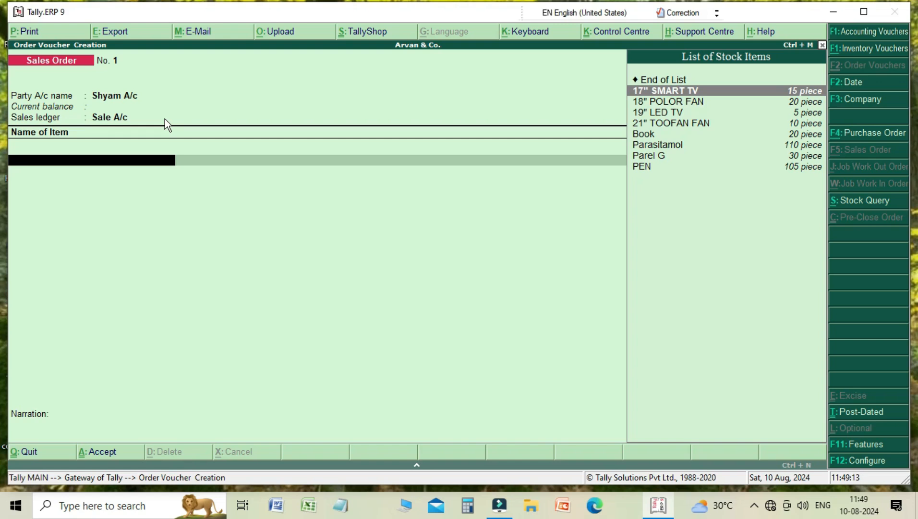
pyautogui.press('Return')
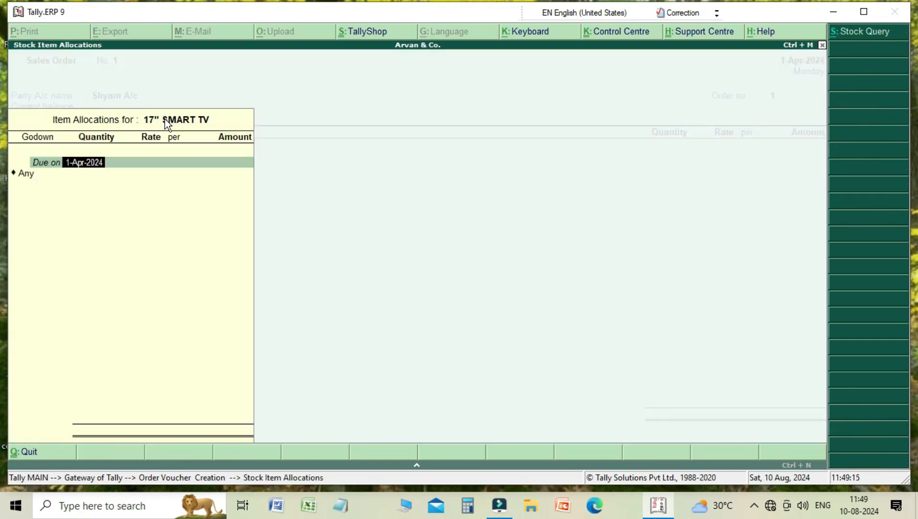
# - Allocate 5 pieces of 17" SMART TV to GODOWN 2 at 15,000.00 per piece and close the allocation
pyautogui.press('Return')
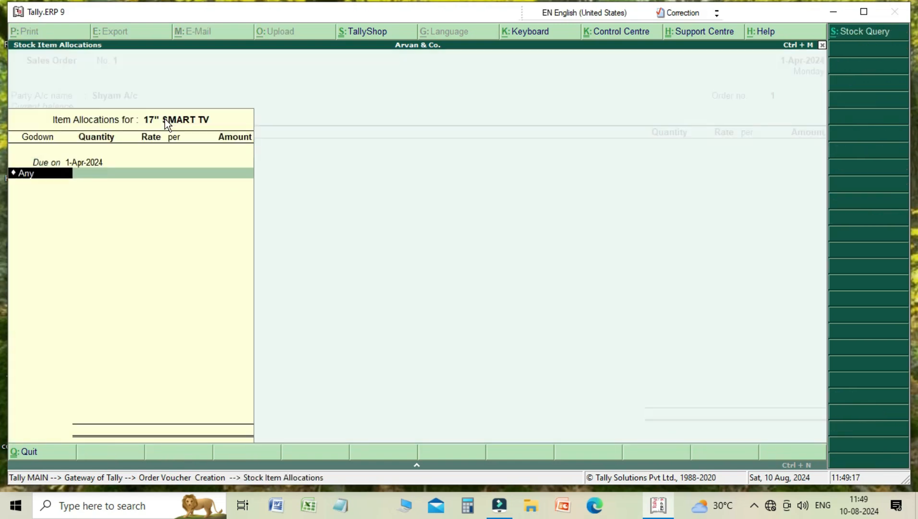
pyautogui.press('Down')
pyautogui.press('Down')
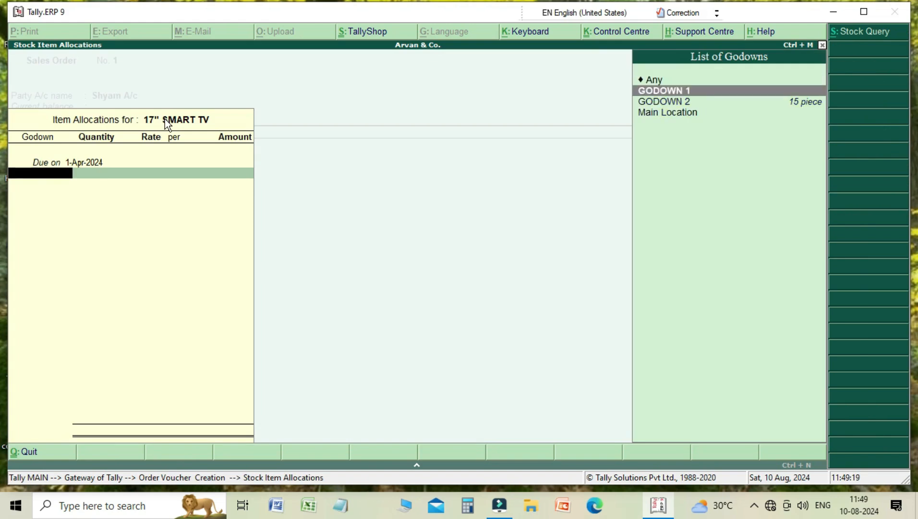
pyautogui.press('Return')
pyautogui.write('5')
pyautogui.press('Return')
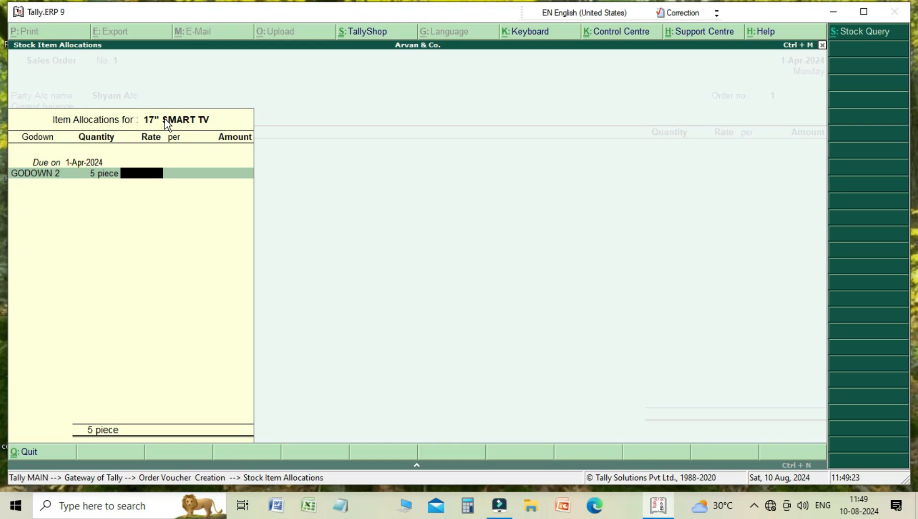
pyautogui.write('15000')
pyautogui.press('Return')
pyautogui.press('Return')
pyautogui.press('Return')
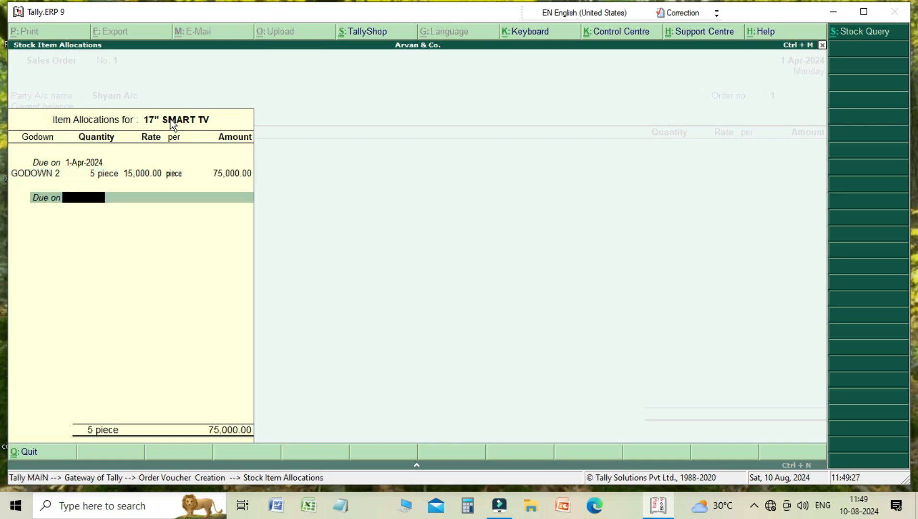
pyautogui.press('Return')
pyautogui.press('Return')
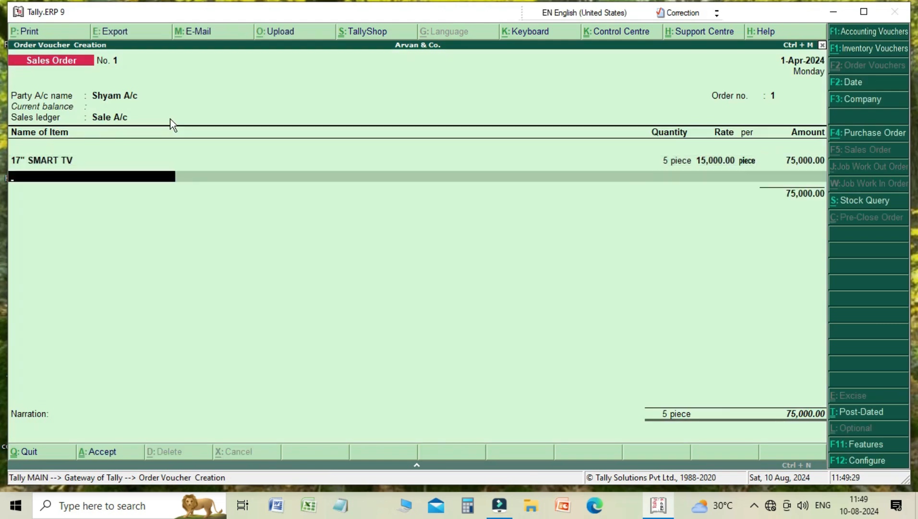
# - Add Parel G as the second item of the sales order
pyautogui.press('Down')
pyautogui.press('Down')
pyautogui.press('Down')
pyautogui.press('Down')
pyautogui.press('Down')
pyautogui.press('Down')
pyautogui.press('Down')
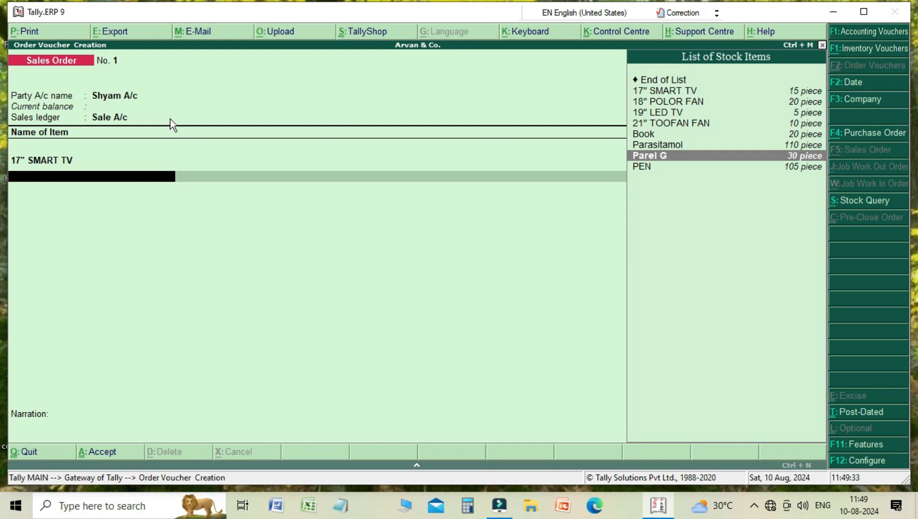
pyautogui.press('Return')
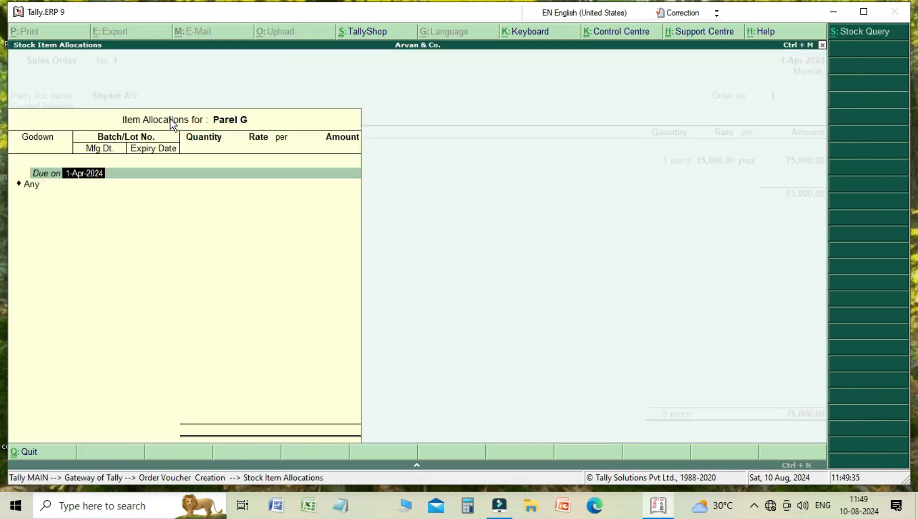
# - Allocate Parel G to Main Location using batch 002
pyautogui.press('Return')
pyautogui.press('Down')
pyautogui.press('Down')
pyautogui.press('Down')
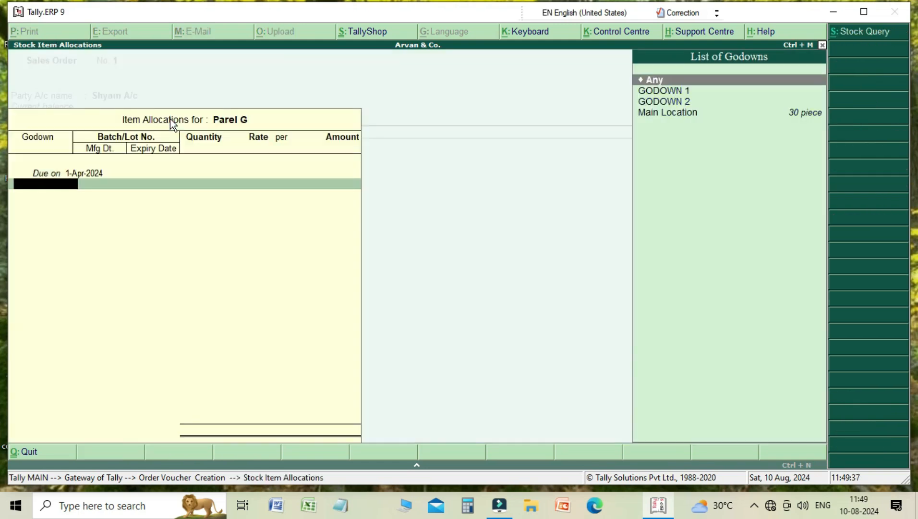
pyautogui.press('Return')
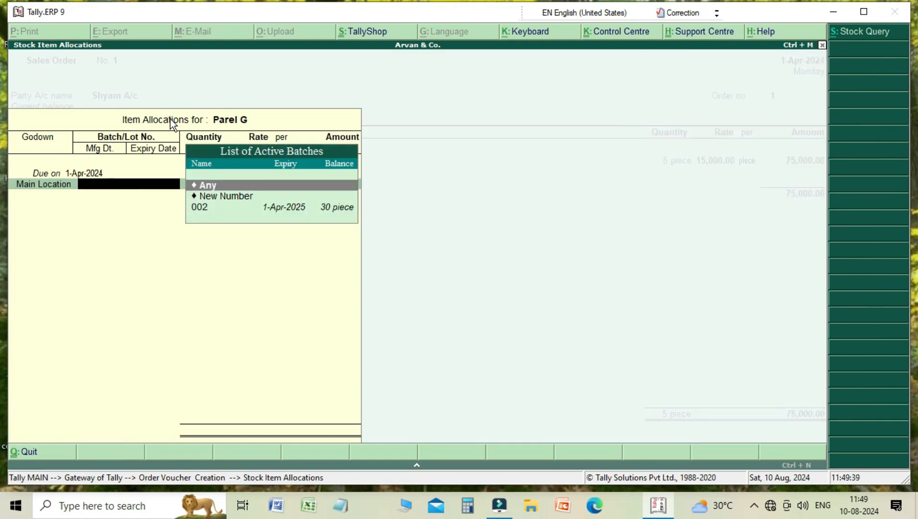
pyautogui.press('Down')
pyautogui.press('Down')
pyautogui.press('Return')
# - Enter 10 pieces for Parel G at 6.00 per piece and close the allocation
pyautogui.write('10')
pyautogui.press('Return')
pyautogui.press('Return')
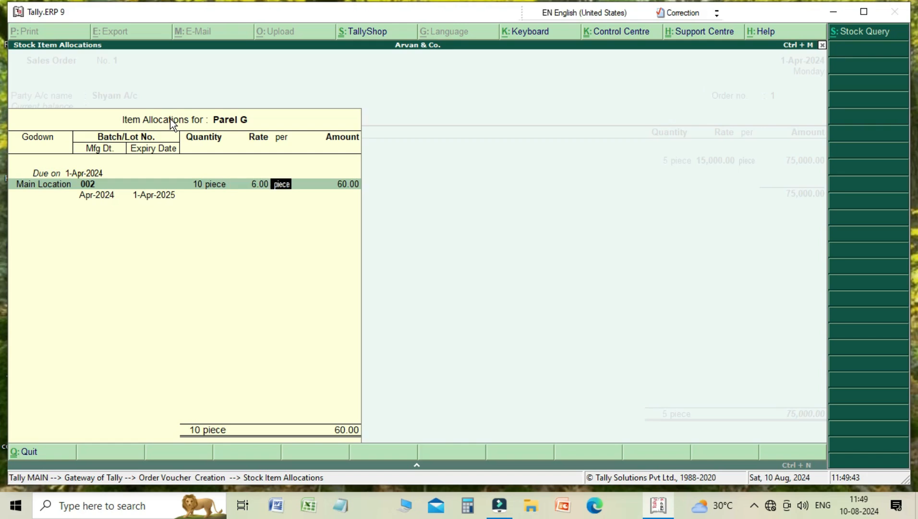
pyautogui.press('Return')
pyautogui.press('Return')
pyautogui.press('Return')
pyautogui.press('Return')
# - End the item list, skip the narration, and save the sales order
pyautogui.press('Return')
pyautogui.press('Return')
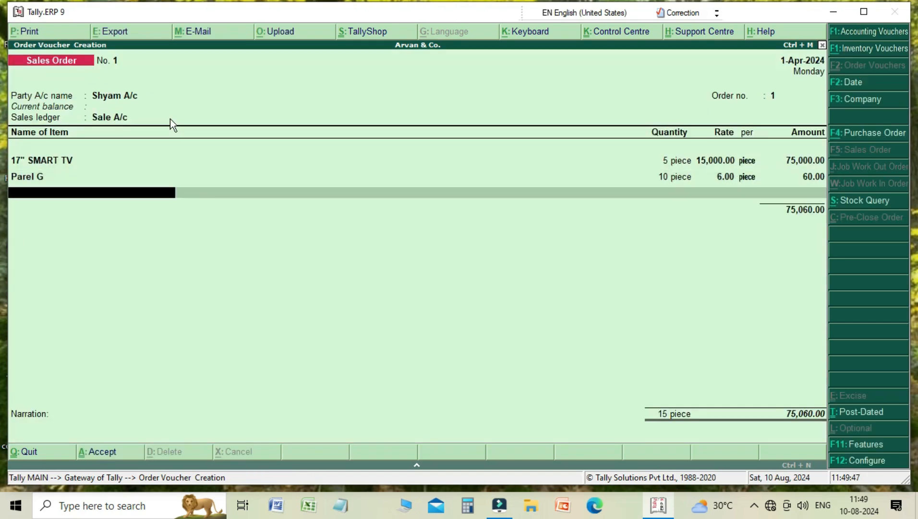
pyautogui.press('Return')
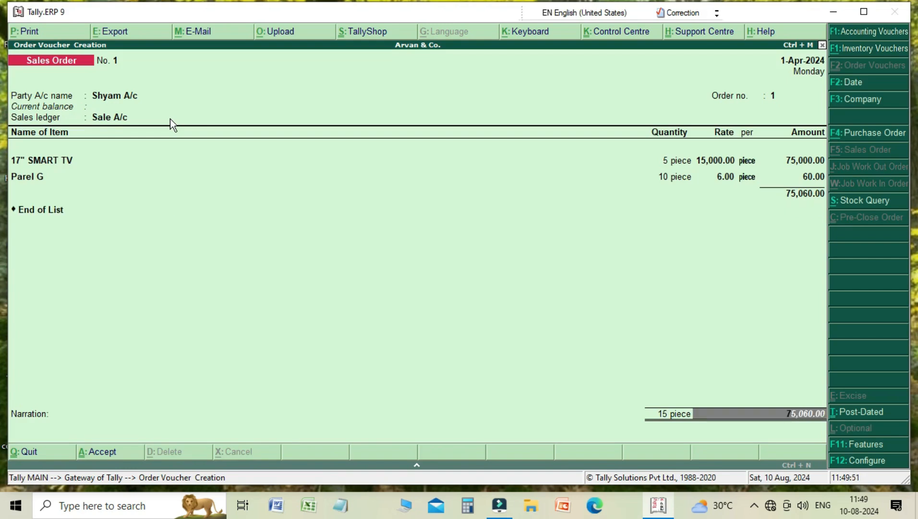
pyautogui.press('Return')
pyautogui.press('Return')
pyautogui.press('Return')
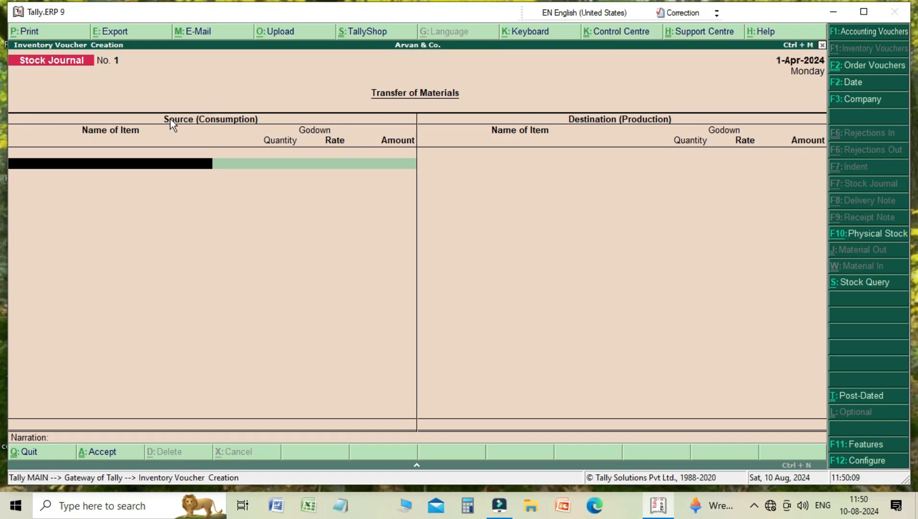
# - Quit voucher entry and open the Sales Order Outstandings report for the Primary stock group
pyautogui.press('Escape')
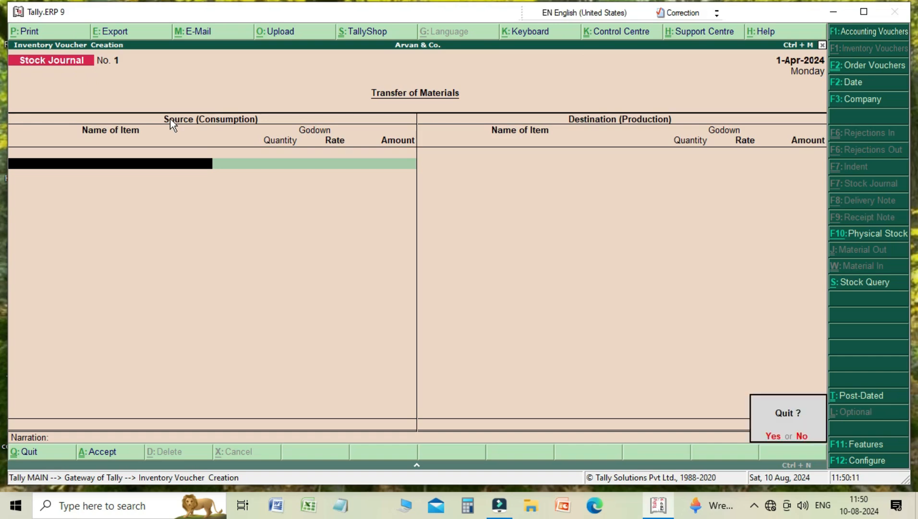
pyautogui.press('y')
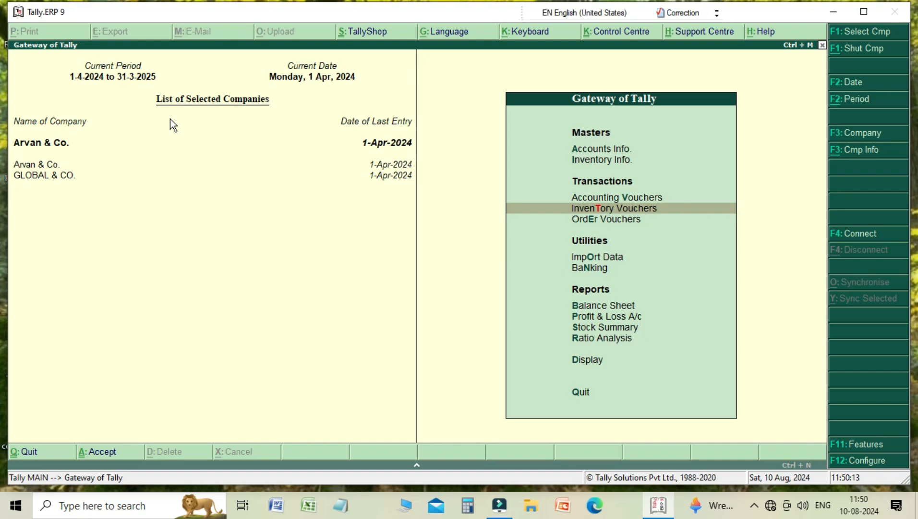
pyautogui.press('Down')
pyautogui.press('Down')
pyautogui.press('Down')
pyautogui.press('Down')
pyautogui.press('Down')
pyautogui.press('Down')
pyautogui.press('Down')
pyautogui.press('Down')
pyautogui.press('Return')
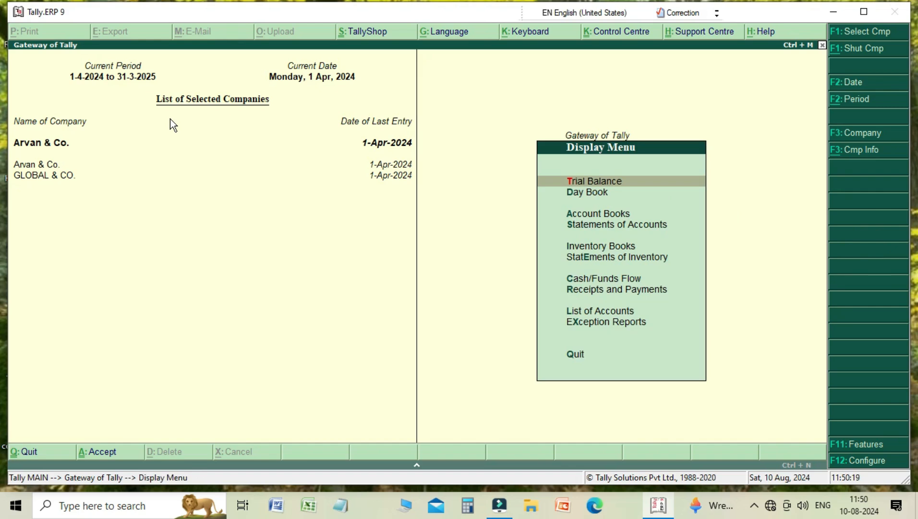
pyautogui.press('Down')
pyautogui.press('Down')
pyautogui.press('Down')
pyautogui.press('Down')
pyautogui.press('Down')
pyautogui.press('Return')
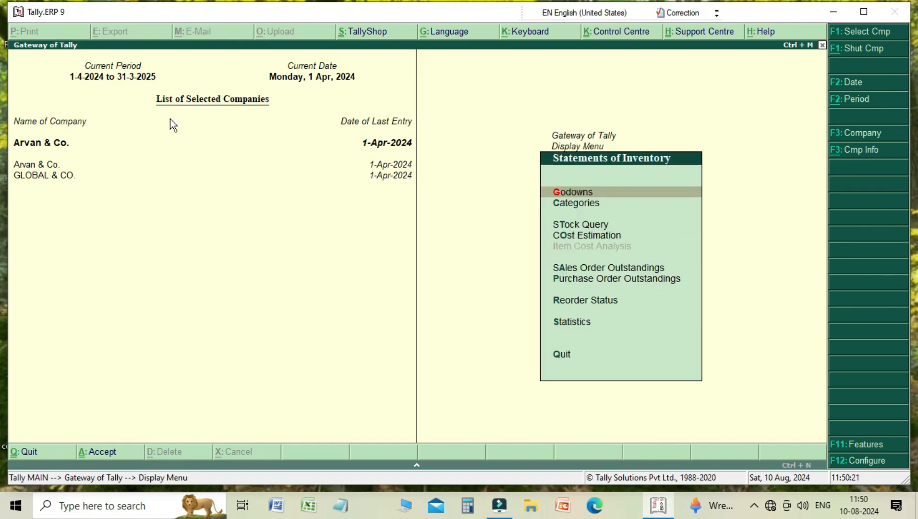
pyautogui.press('Down')
pyautogui.press('Down')
pyautogui.press('Down')
pyautogui.press('Down')
pyautogui.press('Down')
pyautogui.press('Up')
pyautogui.press('Down')
pyautogui.press('Up')
pyautogui.press('Return')
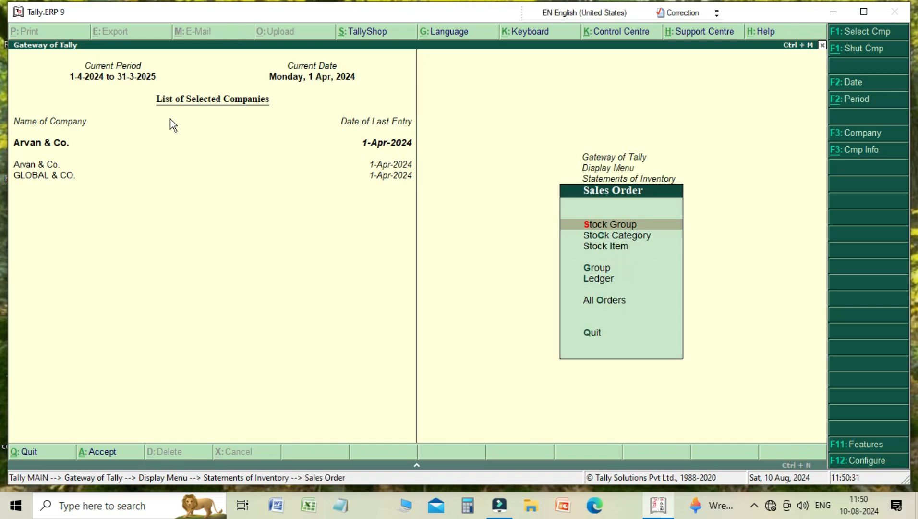
pyautogui.press('Return')
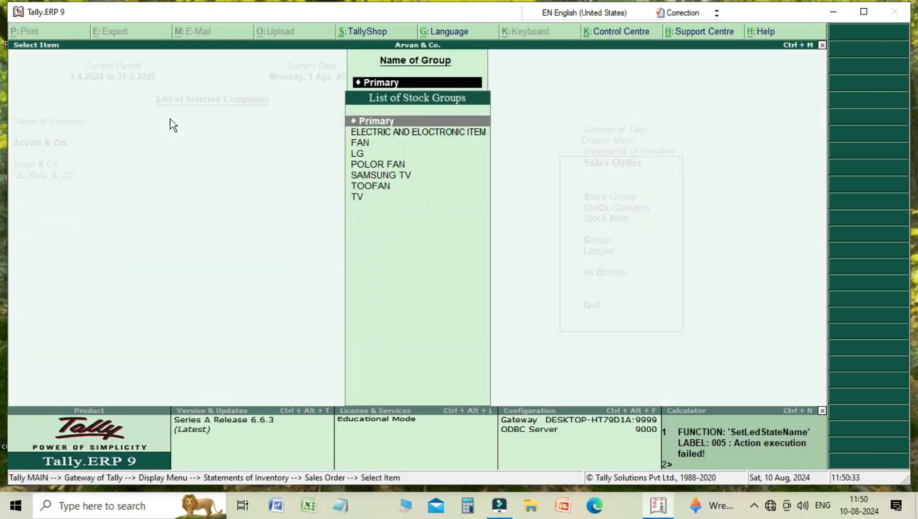
pyautogui.press('Return')
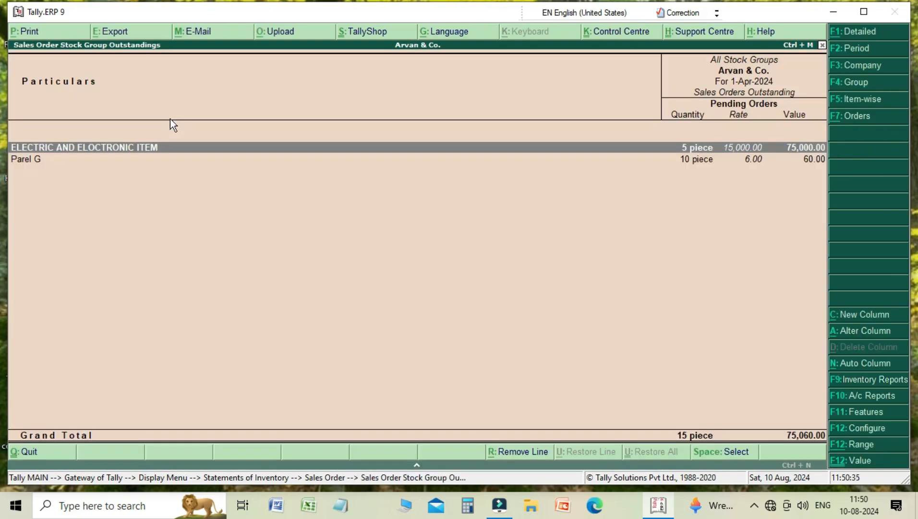
# - Open the Sales Orders Book for April and review the recorded sales order voucher
pyautogui.press('Escape')
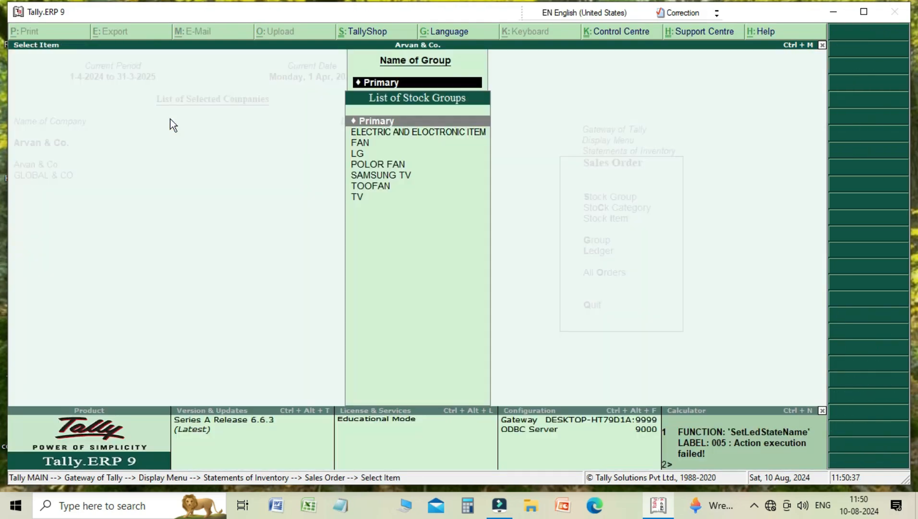
pyautogui.press('Escape')
pyautogui.press('Escape')
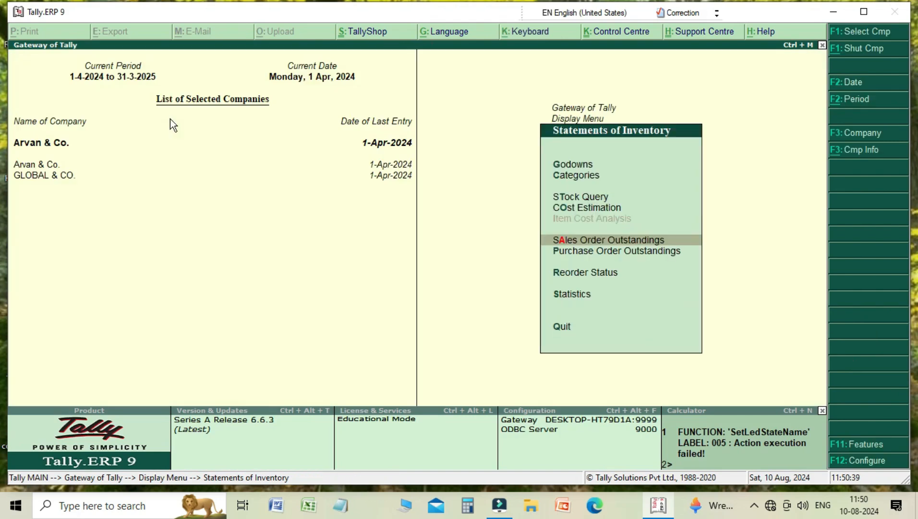
pyautogui.press('Escape')
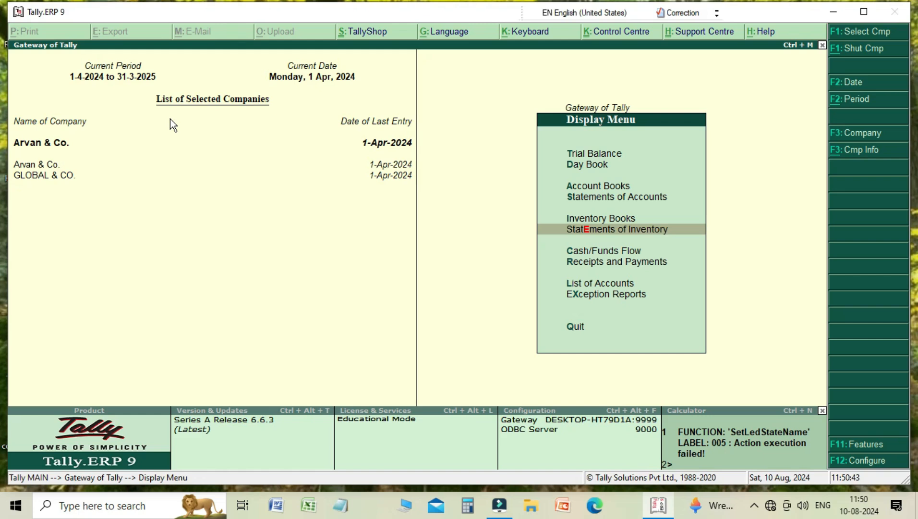
pyautogui.press('Up')
pyautogui.press('Return')
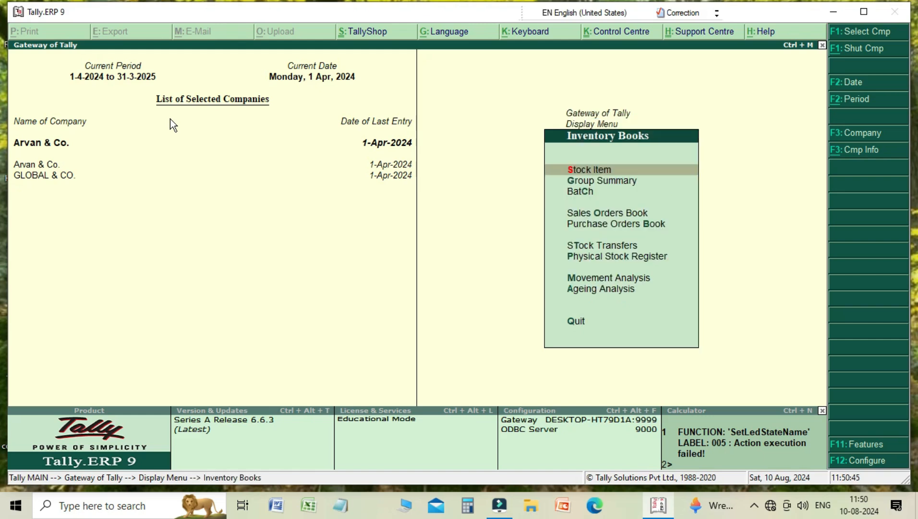
pyautogui.press('Down')
pyautogui.press('Down')
pyautogui.press('Down')
pyautogui.press('Down')
pyautogui.press('Up')
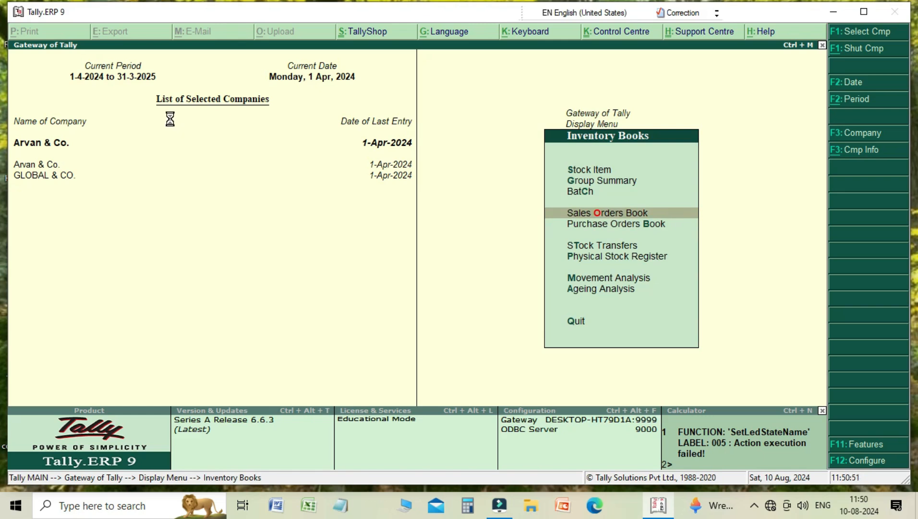
pyautogui.press('Return')
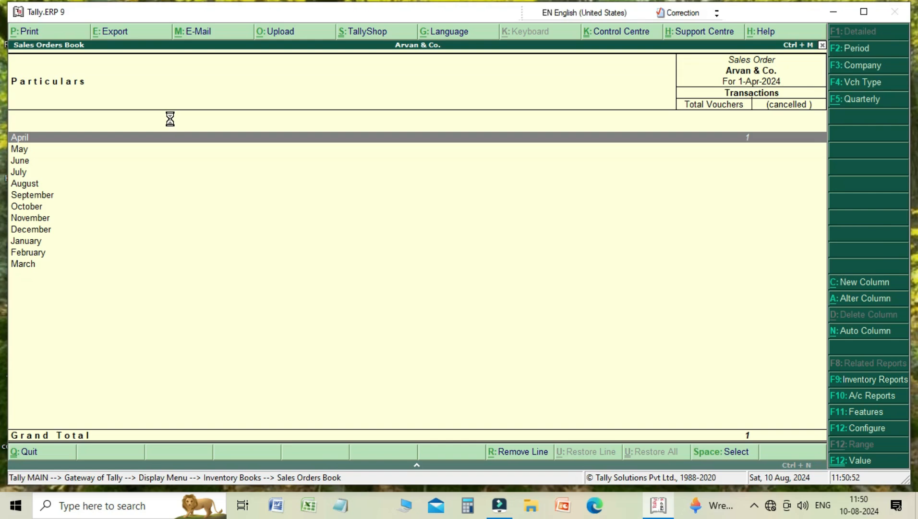
pyautogui.press('Return')
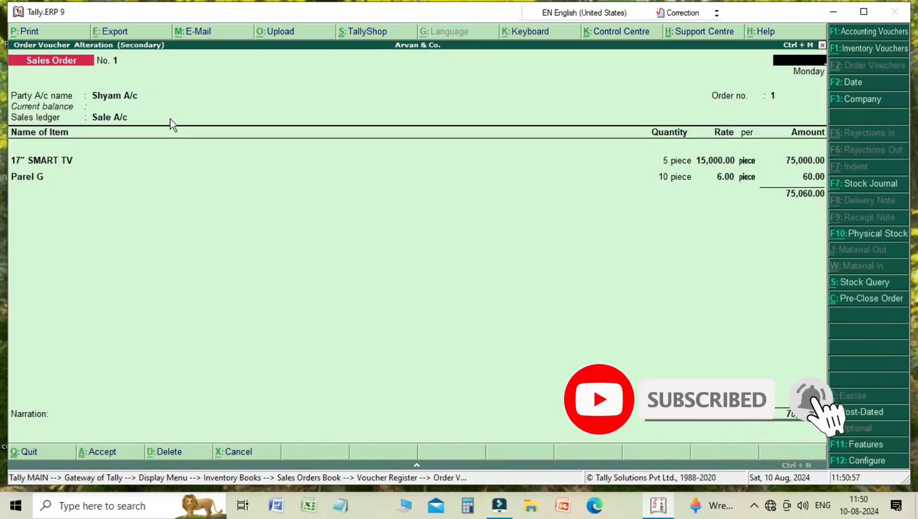
pyautogui.press('Escape')
pyautogui.press('Return')
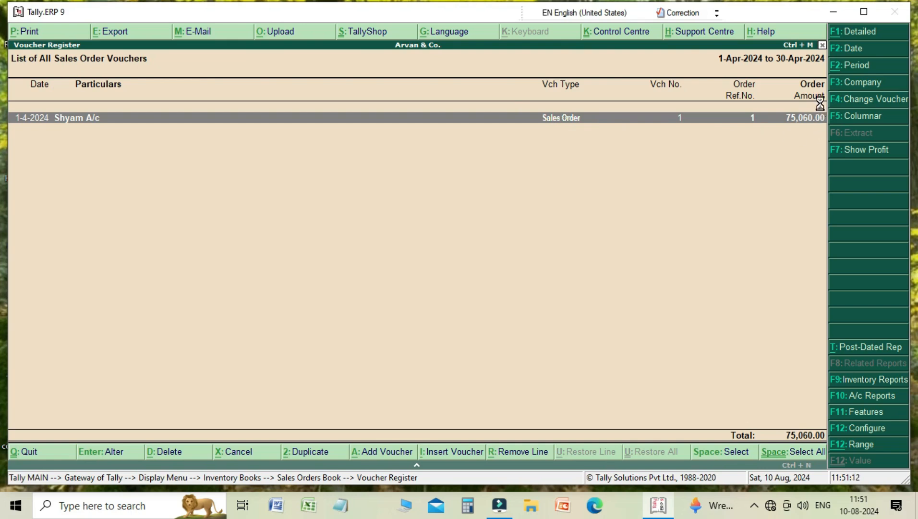
pyautogui.press('Escape')
pyautogui.press('Escape')
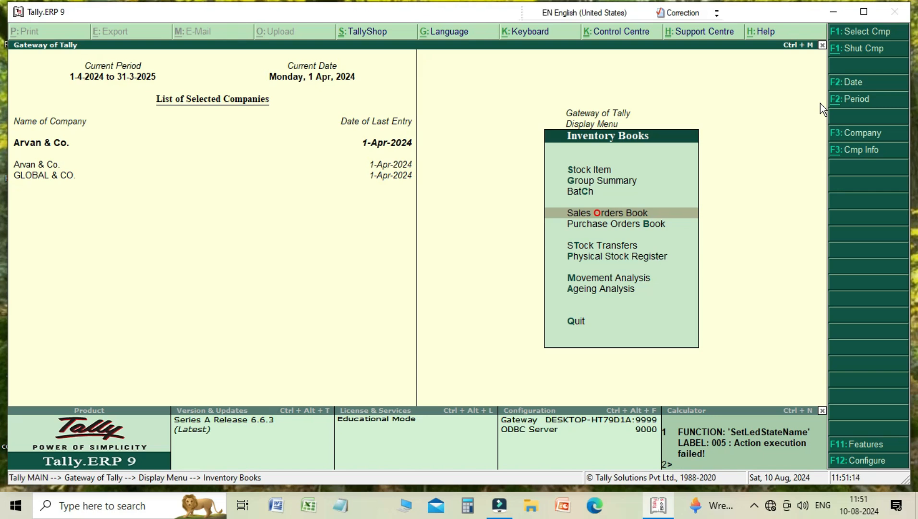
# - Open the Purchase Orders Book for April and review the recorded purchase order voucher
pyautogui.press('Down')
pyautogui.press('Return')
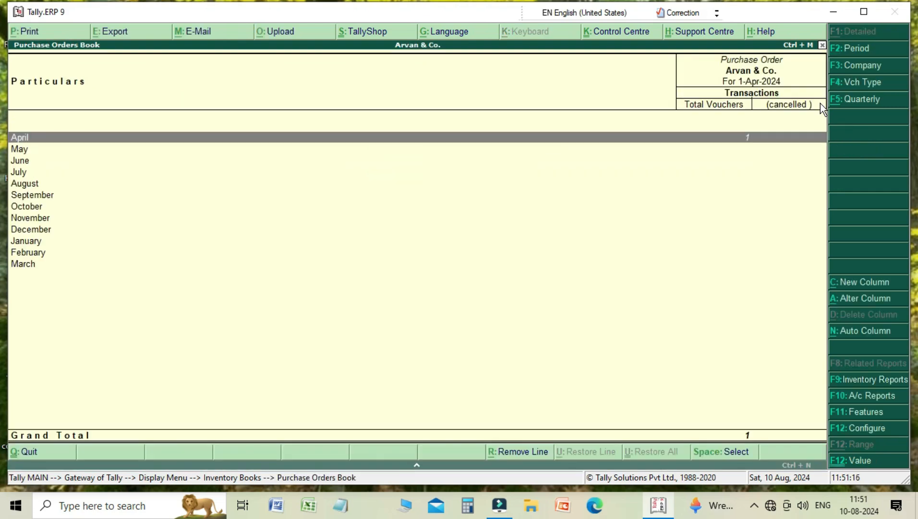
pyautogui.press('Return')
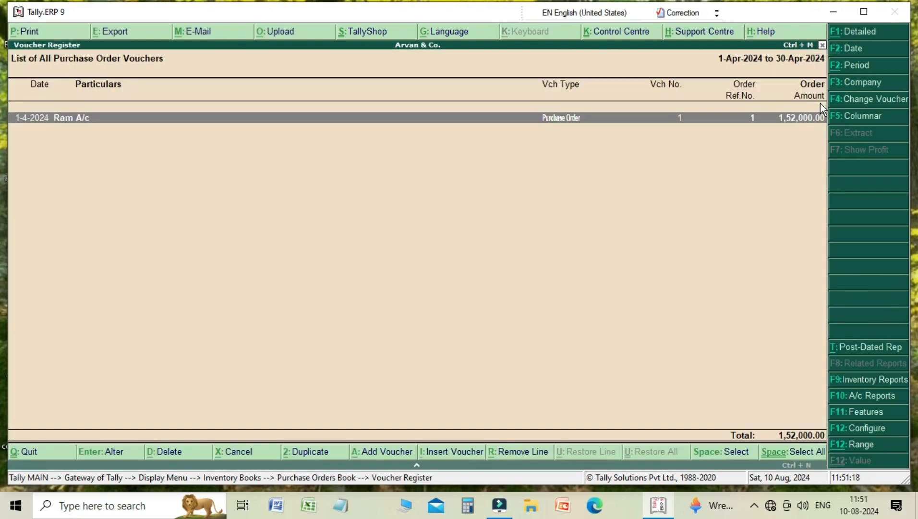
pyautogui.press('Return')
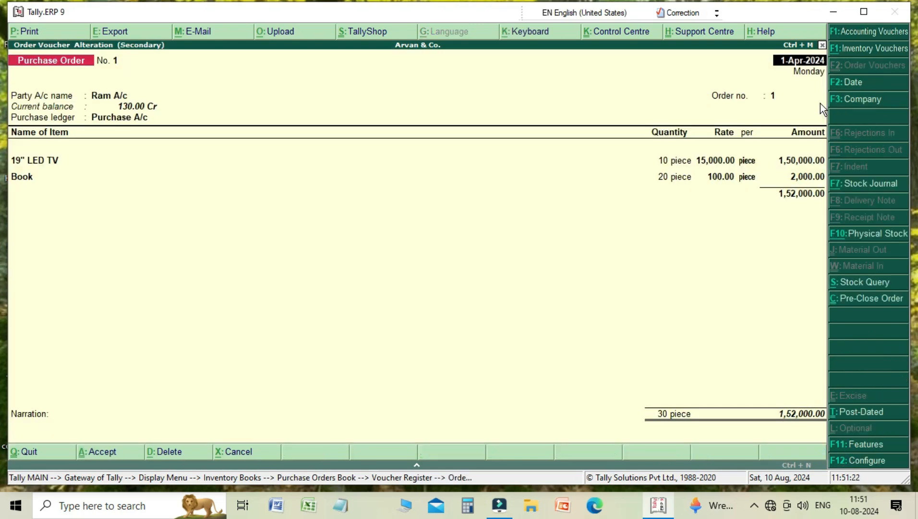
pyautogui.press('Escape')
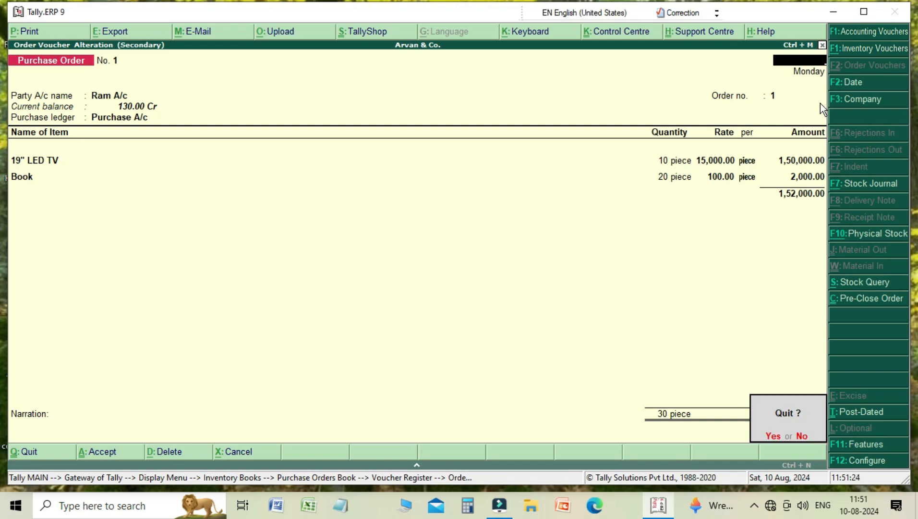
# - Leave the purchase order report and return to the main menu to start a new order voucher
pyautogui.press('y')
pyautogui.press('Escape')
pyautogui.press('Escape')
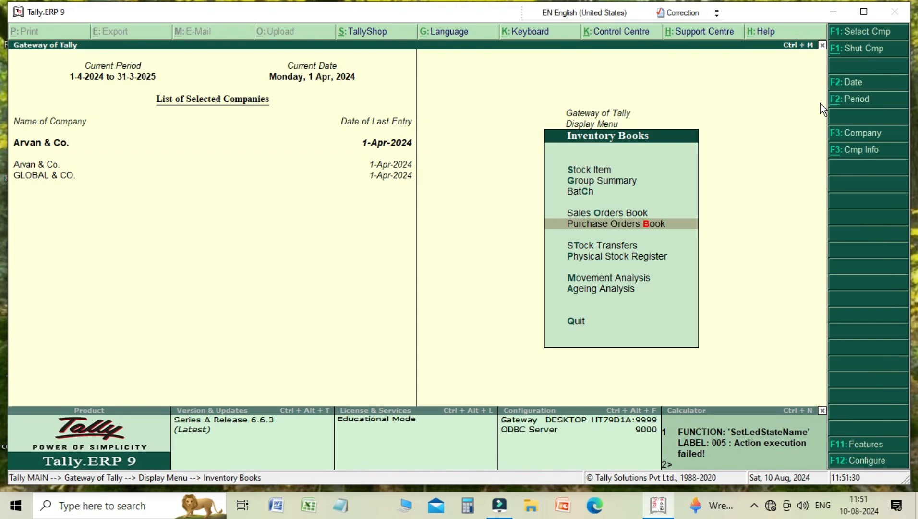
pyautogui.press('Escape')
pyautogui.press('Escape')
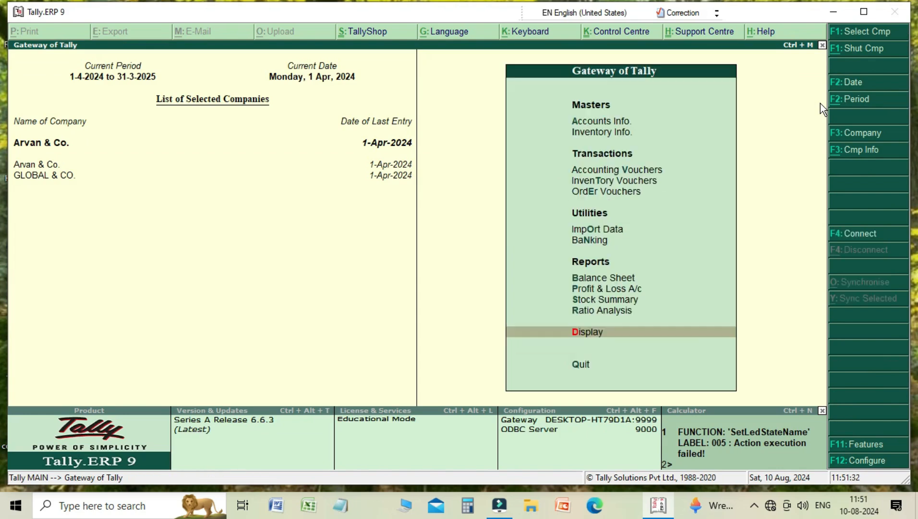
pyautogui.press('Up')
pyautogui.press('Up')
pyautogui.press('Up')
pyautogui.press('Up')
pyautogui.press('Up')
pyautogui.press('Up')
pyautogui.press('Up')
pyautogui.press('Up')
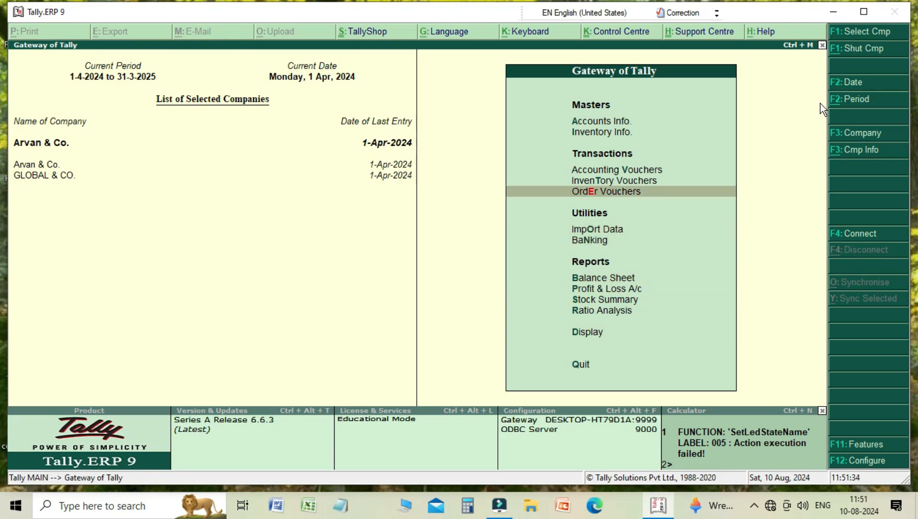
pyautogui.press('Down')
pyautogui.press('Return')
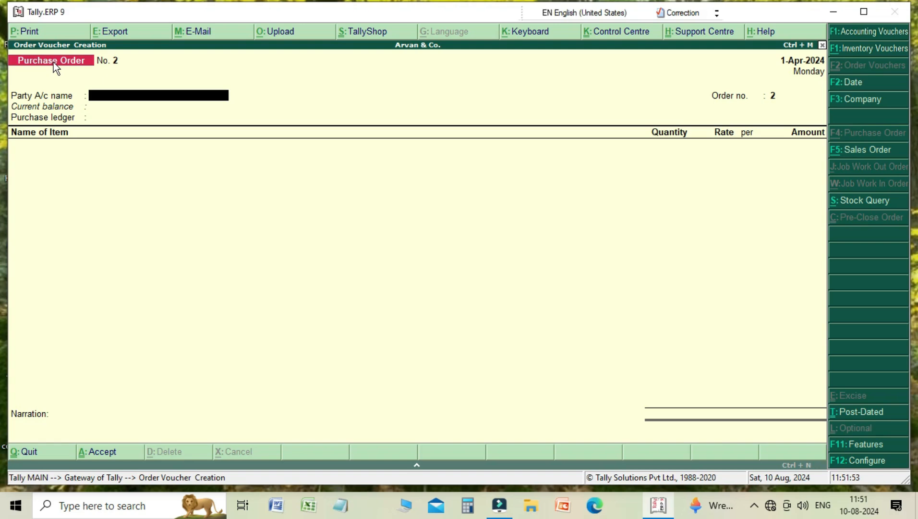
# - Select Shyam A/c as the purchase order party, accept its party details, and choose Purchase A/c as the purchase ledger
pyautogui.press('space')
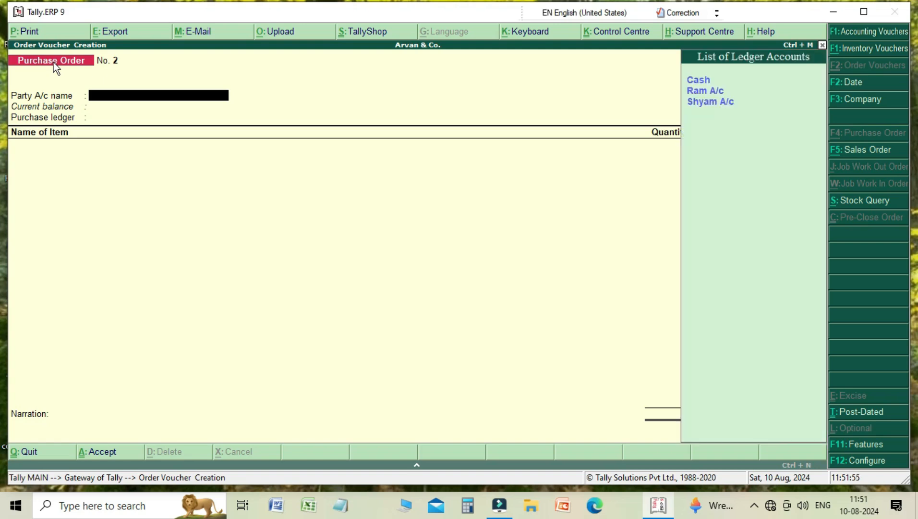
pyautogui.press('Down')
pyautogui.press('Down')
pyautogui.press('Down')
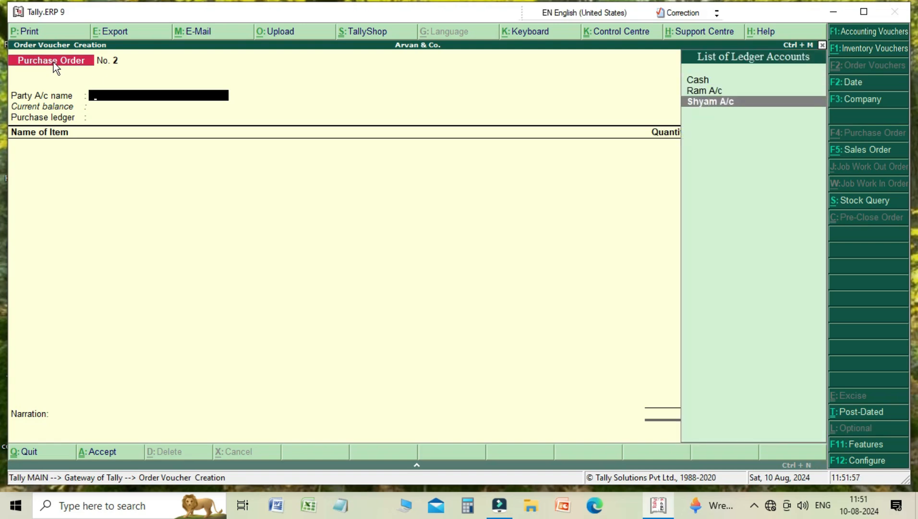
pyautogui.press('Return')
pyautogui.press('Return')
pyautogui.press('Return')
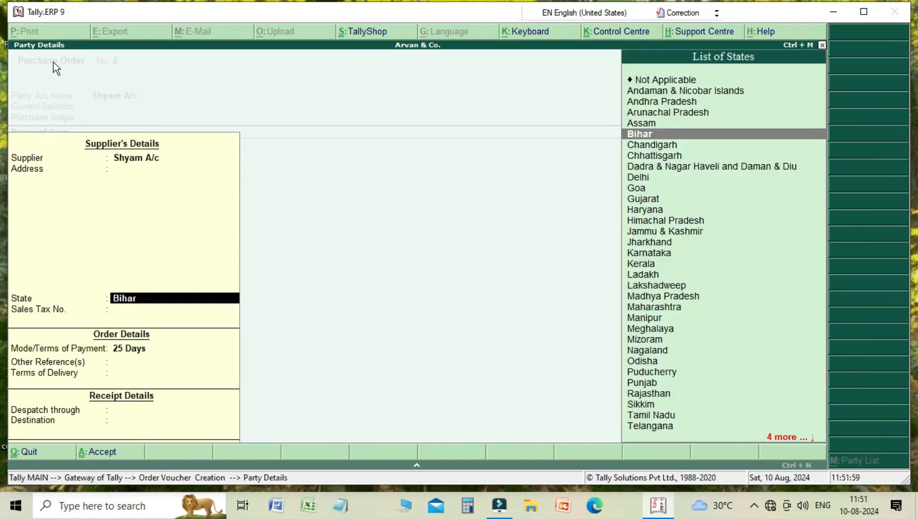
pyautogui.press('Return')
pyautogui.press('Return')
pyautogui.press('Return')
pyautogui.press('Return')
pyautogui.press('Return')
pyautogui.press('Return')
pyautogui.press('Return')
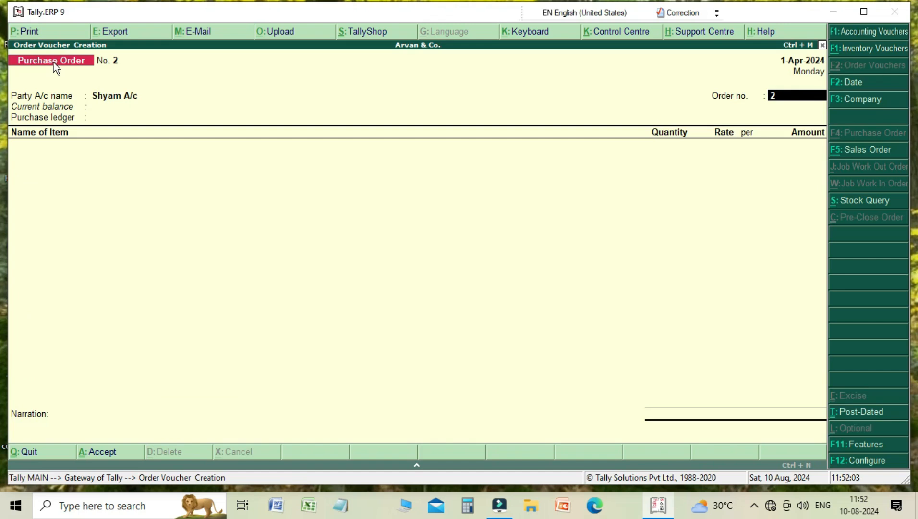
pyautogui.press('Return')
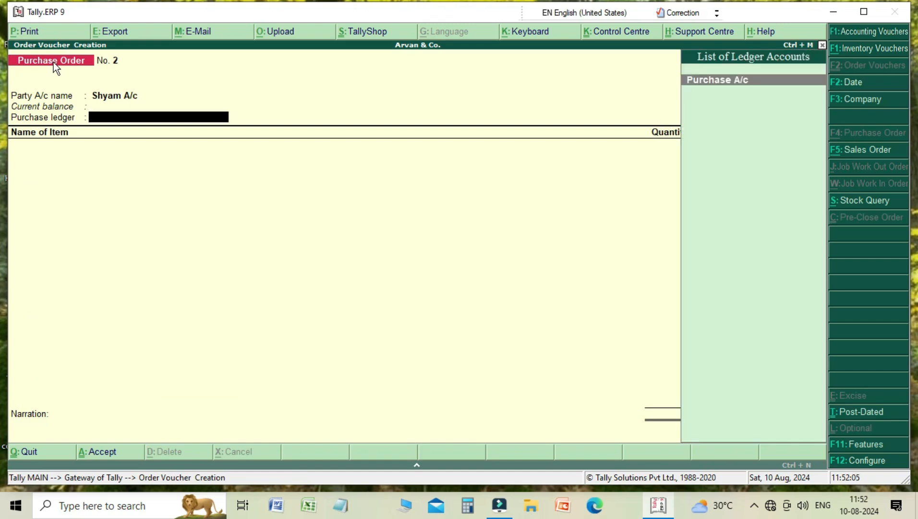
pyautogui.press('Return')
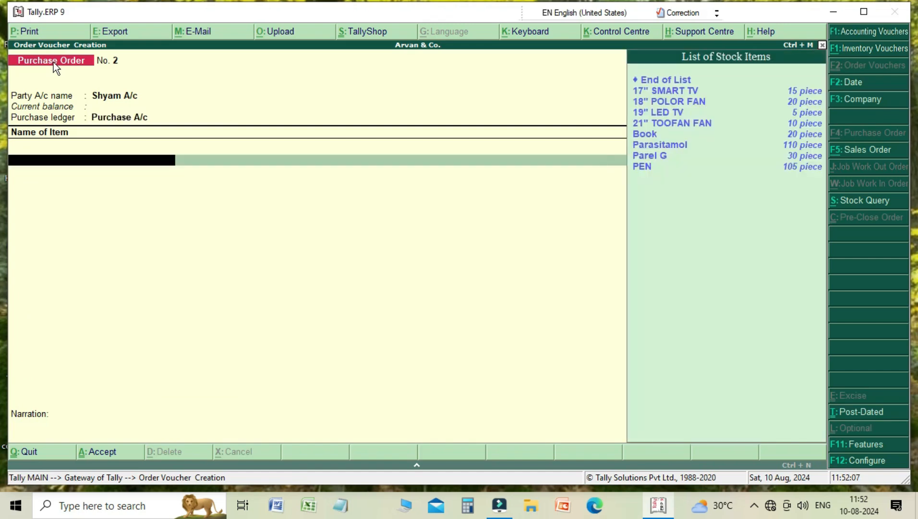
# - Add Parel G to the order, allocating it to Main Location and batch 002, due 1-Apr-2024
pyautogui.press('Down')
pyautogui.press('Down')
pyautogui.press('Down')
pyautogui.press('Down')
pyautogui.press('Down')
pyautogui.press('Down')
pyautogui.press('Down')
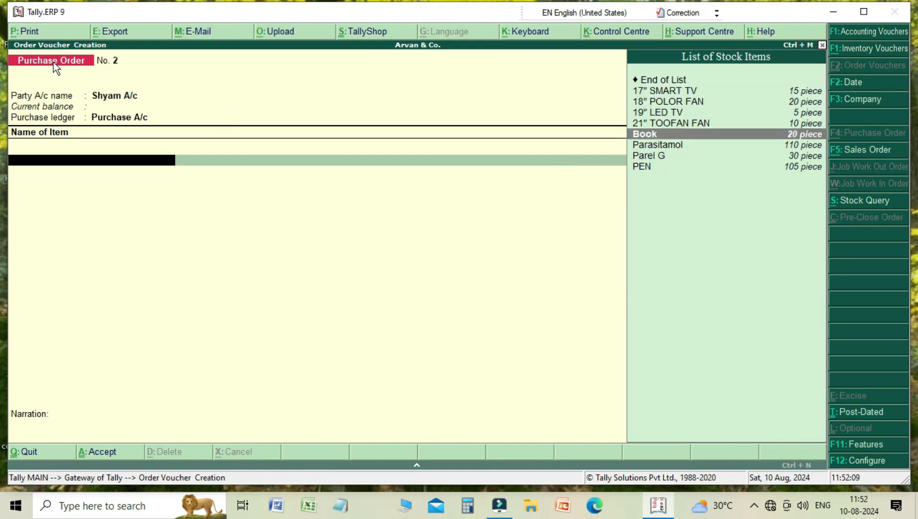
pyautogui.press('Return')
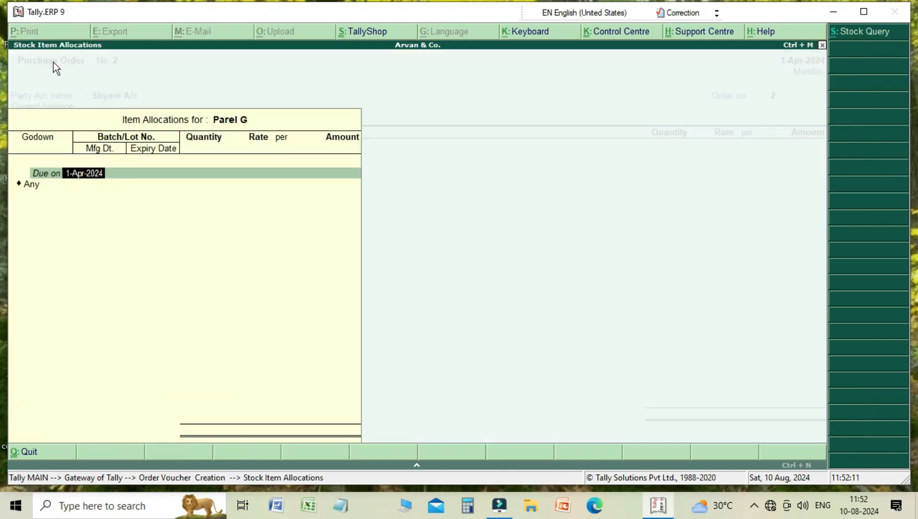
pyautogui.press('Return')
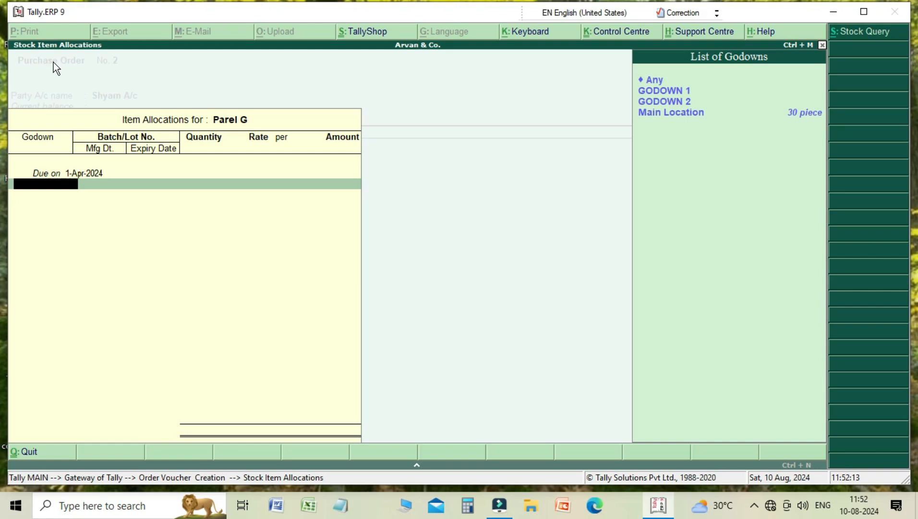
pyautogui.press('Down')
pyautogui.press('Down')
pyautogui.press('Down')
pyautogui.press('Return')
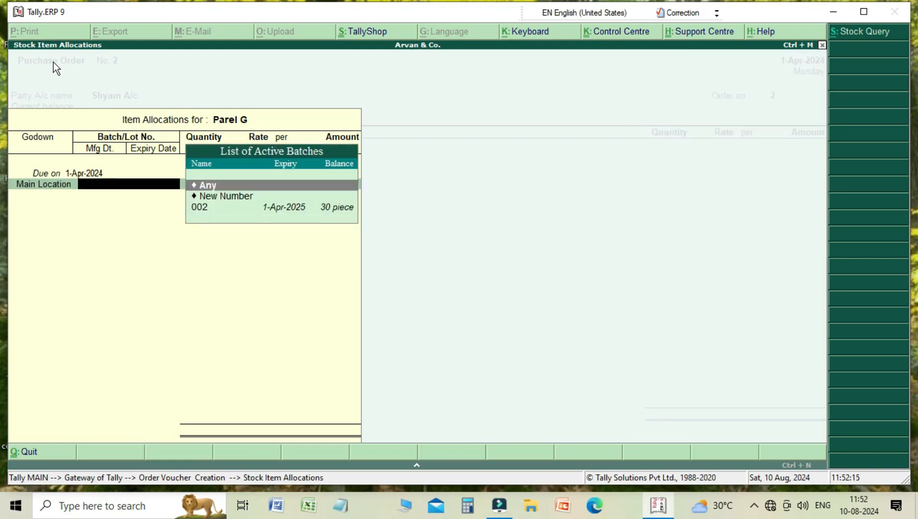
pyautogui.press('Down')
pyautogui.press('Down')
pyautogui.press('Return')
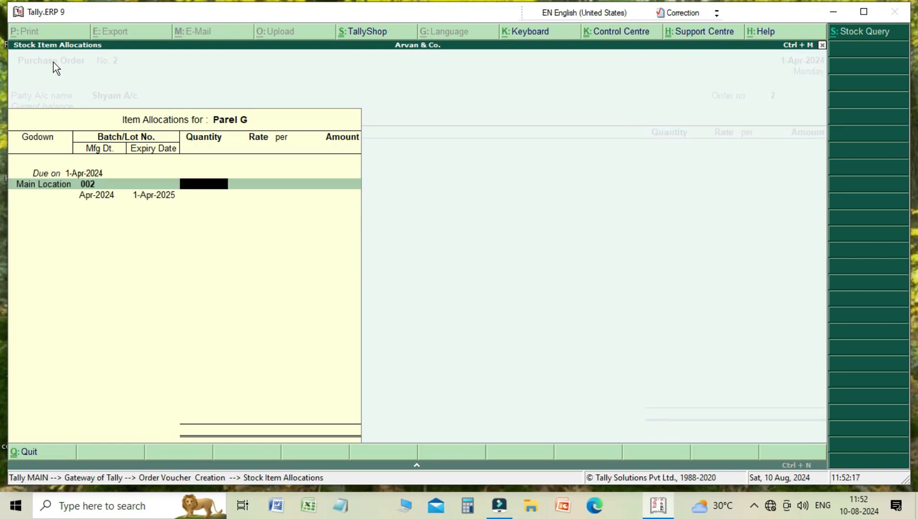
# - Enter a quantity of 20 pieces for Parel G and close its allocation
pyautogui.write('20')
pyautogui.press('Return')
pyautogui.press('Return')
pyautogui.press('Return')
pyautogui.press('Return')
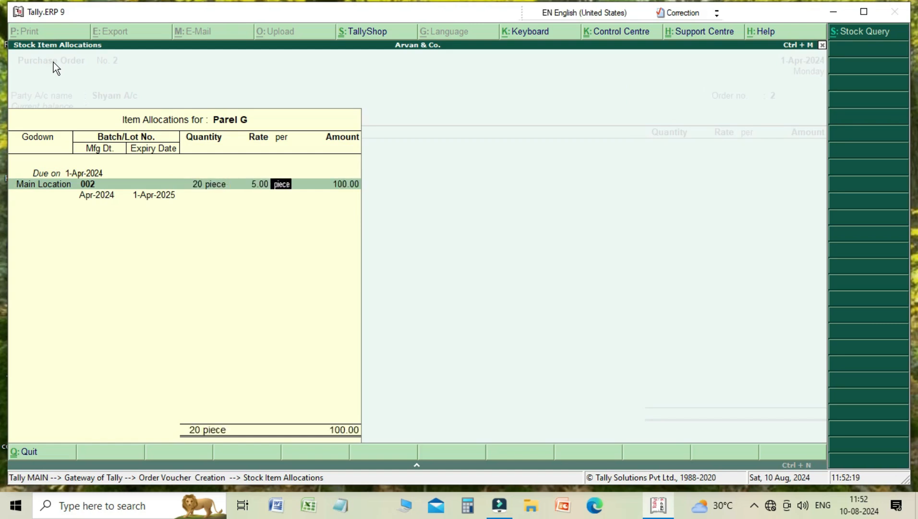
pyautogui.press('Return')
pyautogui.press('Return')
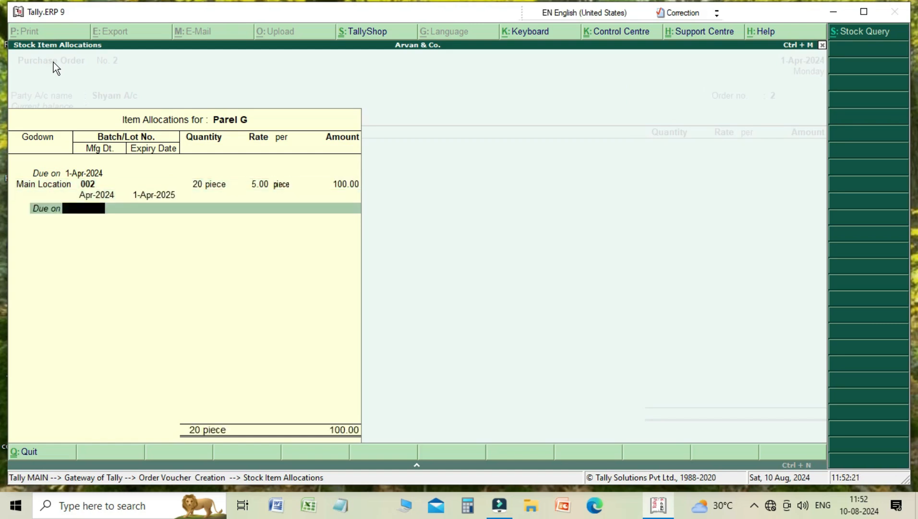
pyautogui.press('Return')
pyautogui.press('Return')
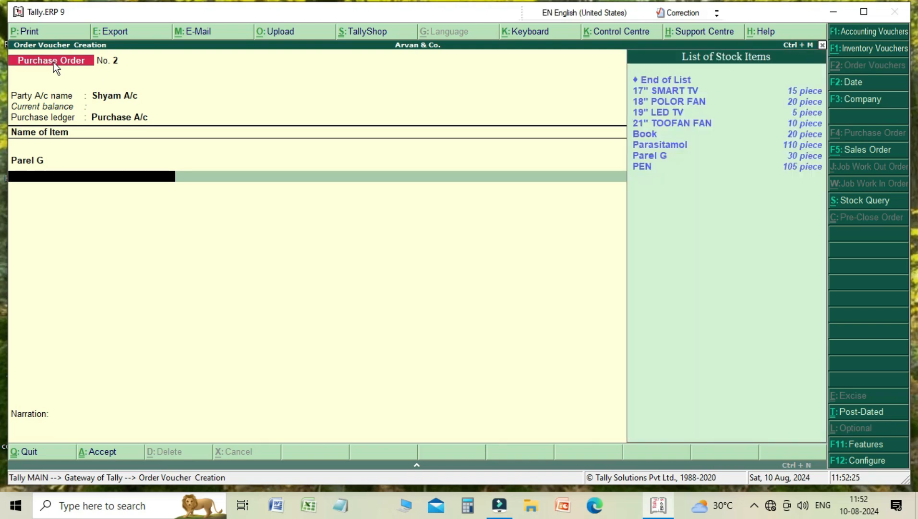
# - Add 21" TOOFAN FAN from GODOWN 1 with a quantity of 10 pieces
pyautogui.press('Down')
pyautogui.press('Down')
pyautogui.press('Down')
pyautogui.press('Down')
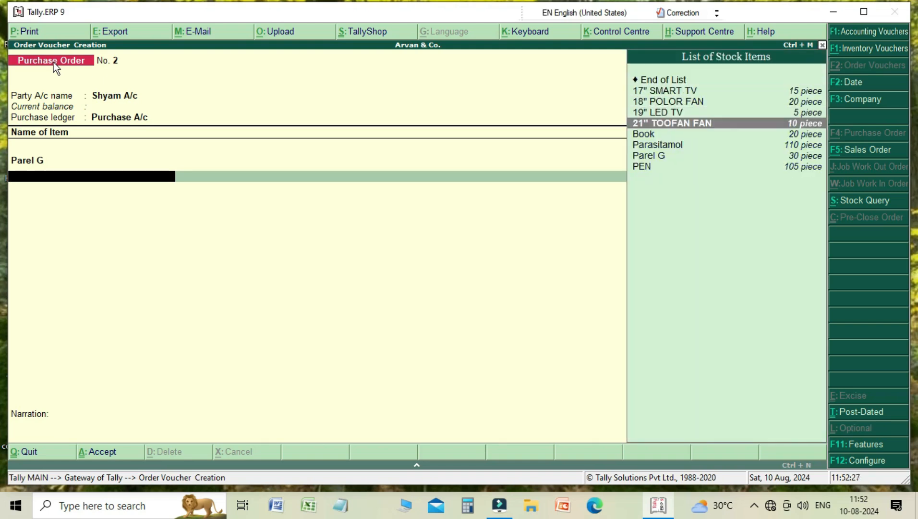
pyautogui.press('Return')
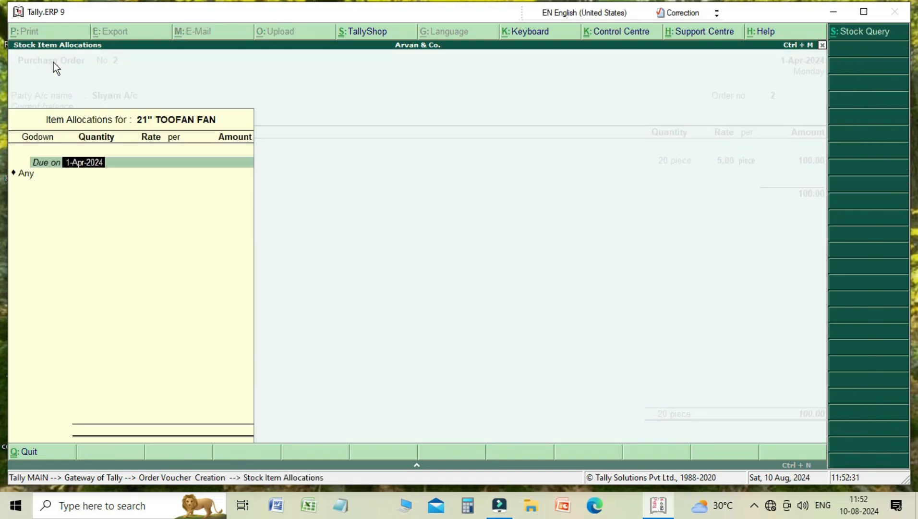
pyautogui.press('Return')
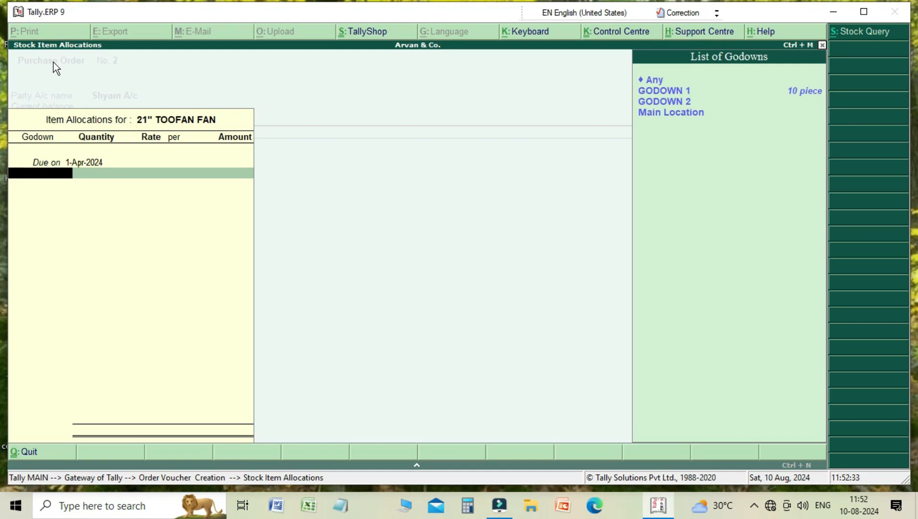
pyautogui.press('Down')
pyautogui.press('Return')
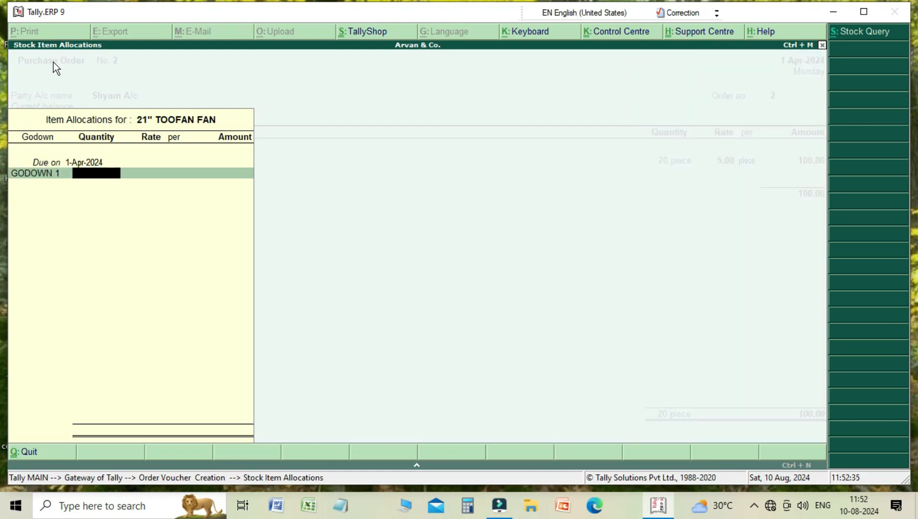
pyautogui.write('10')
pyautogui.press('Return')
pyautogui.press('Return')
pyautogui.press('Return')
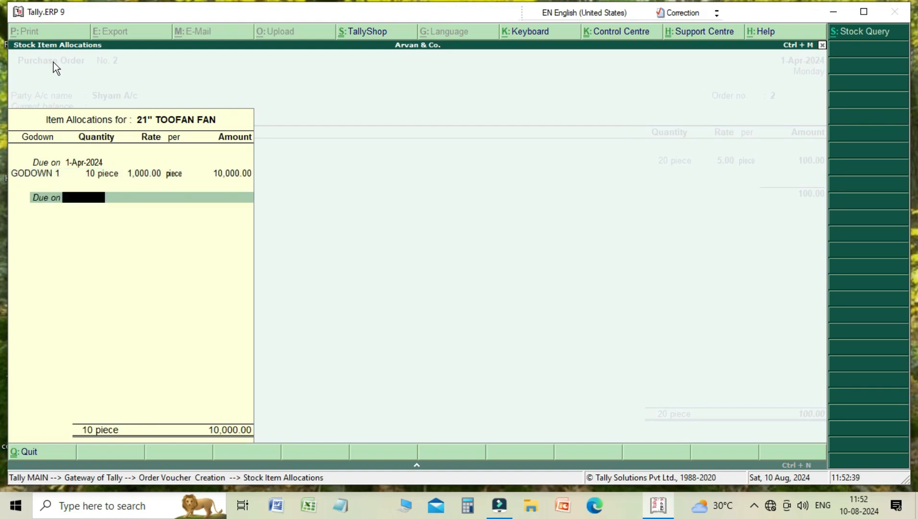
pyautogui.press('Return')
pyautogui.press('Return')
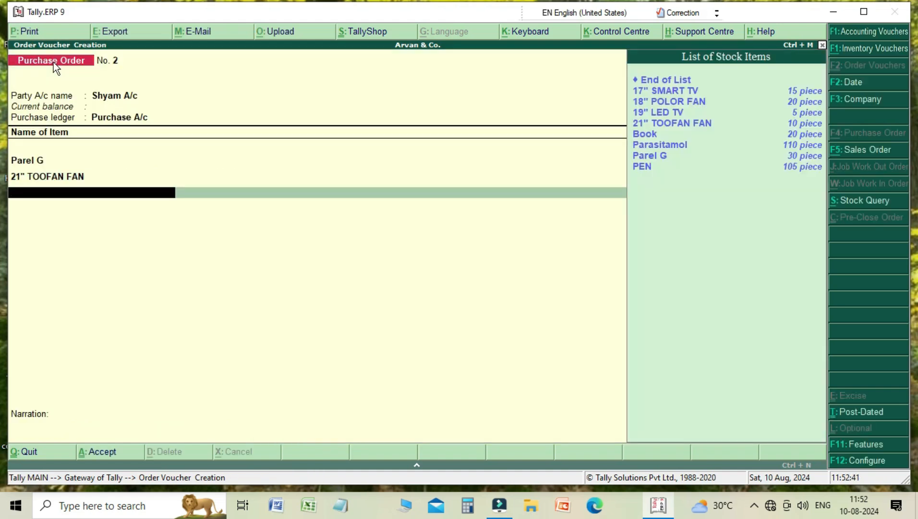
# - End the item list, skip the narration, and save the purchase order
pyautogui.press('Up')
pyautogui.press('Up')
pyautogui.press('Up')
pyautogui.press('Up')
pyautogui.press('Up')
pyautogui.press('Up')
pyautogui.press('Up')
pyautogui.press('Up')
pyautogui.press('Up')
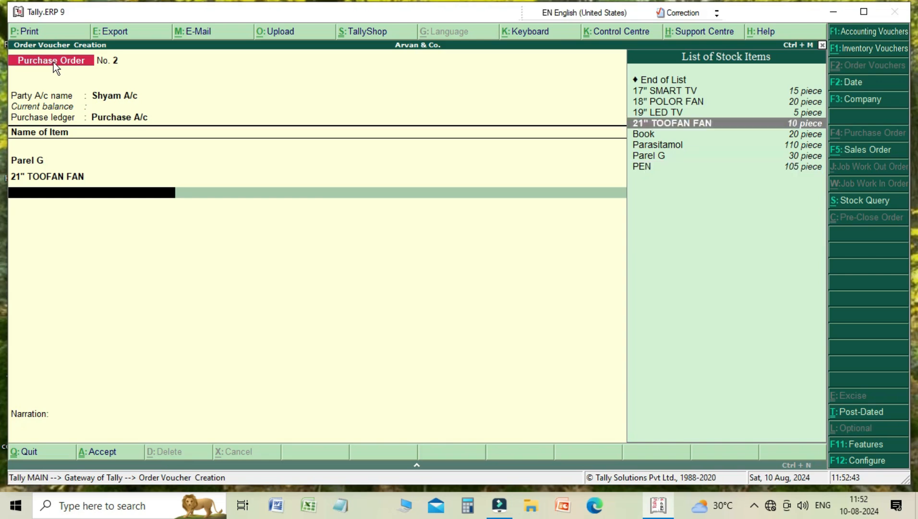
pyautogui.press('Return')
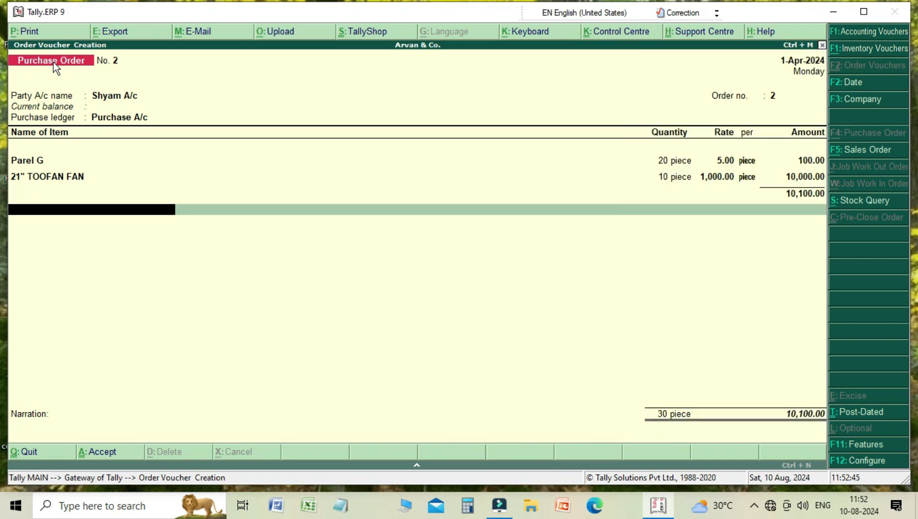
pyautogui.press('Return')
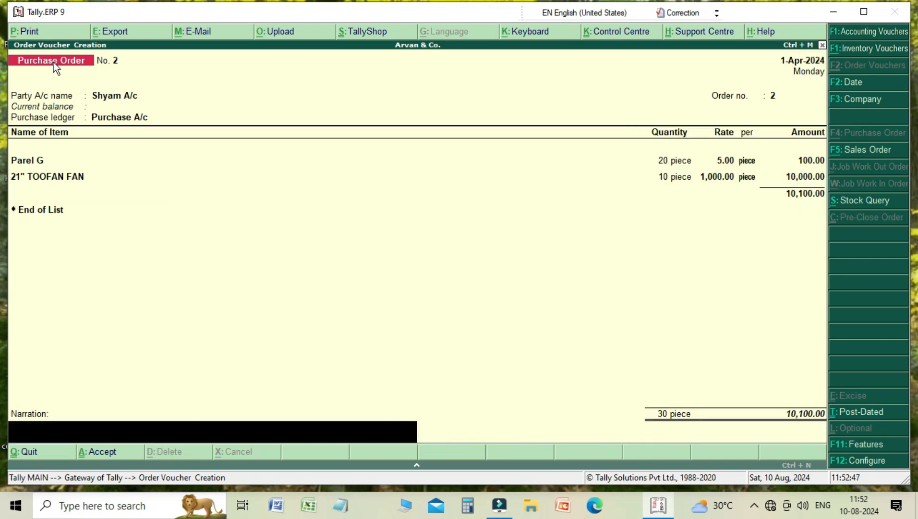
pyautogui.press('Return')
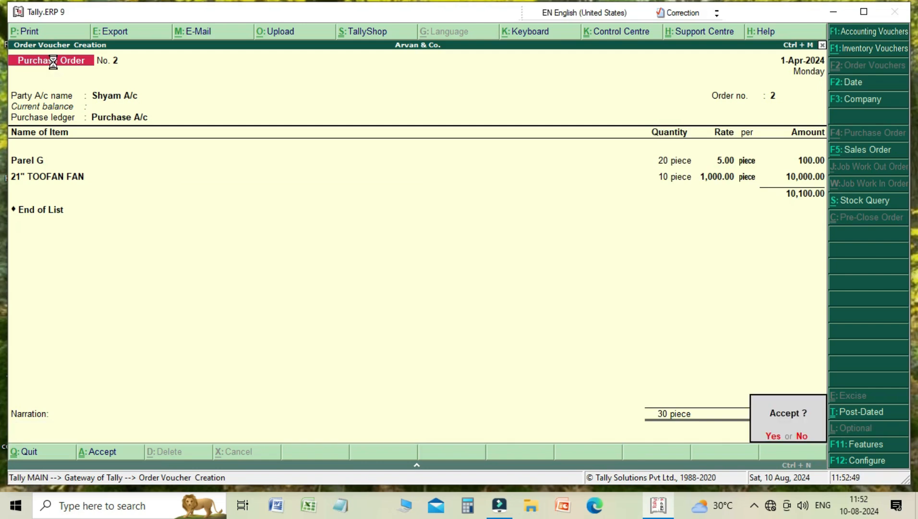
pyautogui.press('Return')
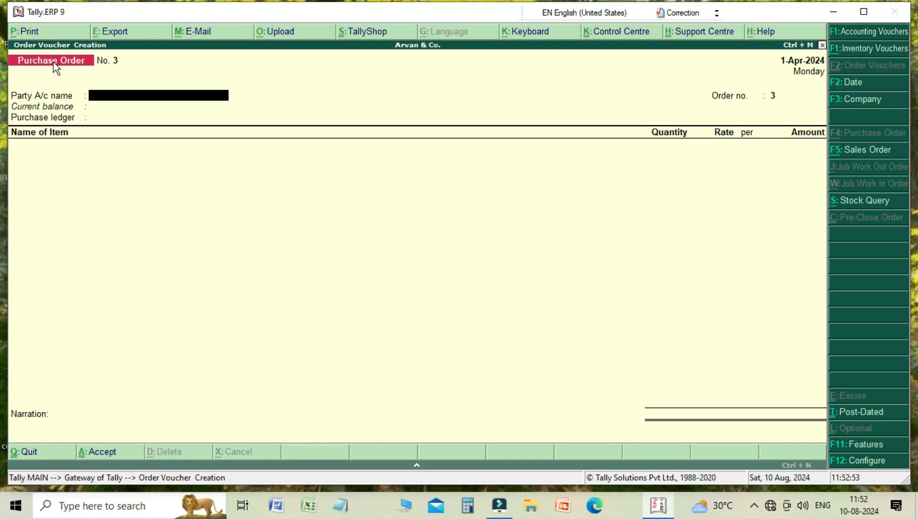
# - Switch to a sales order and choose Ram A/c as the party
pyautogui.press('F5')
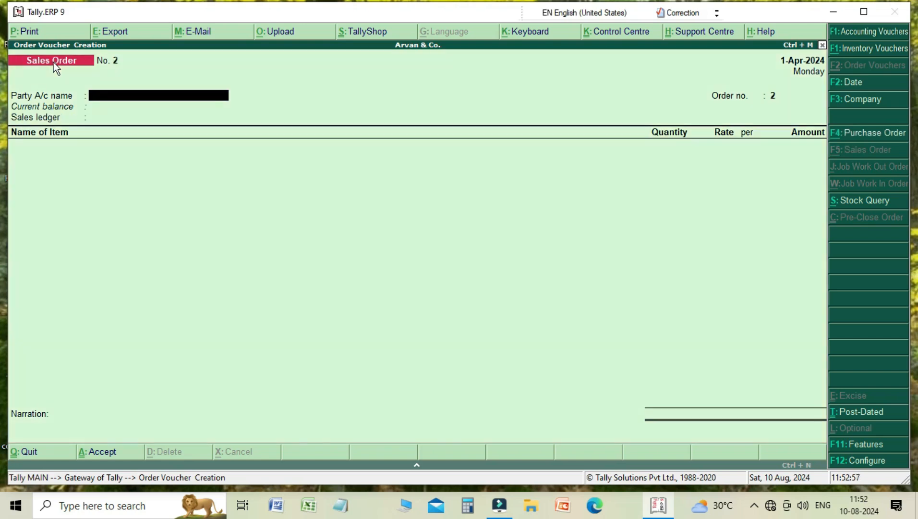
pyautogui.press('Return')
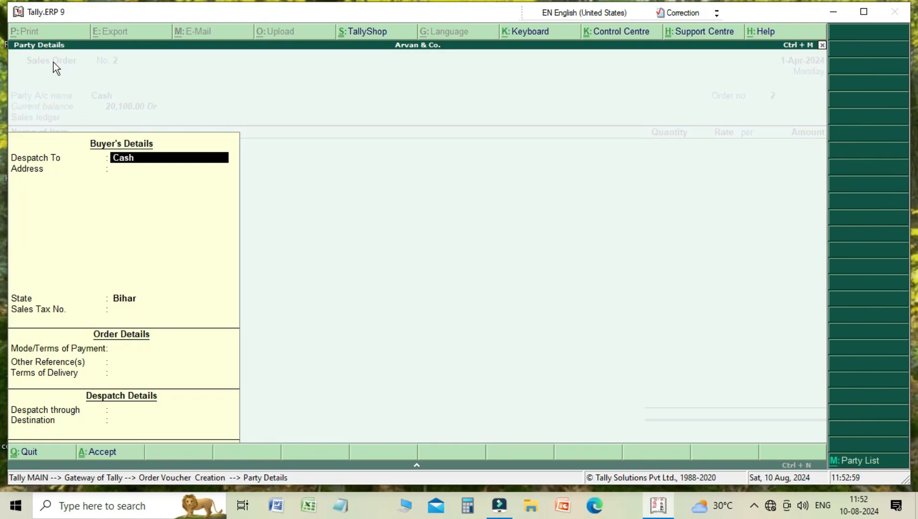
pyautogui.press('Escape')
pyautogui.press('Down')
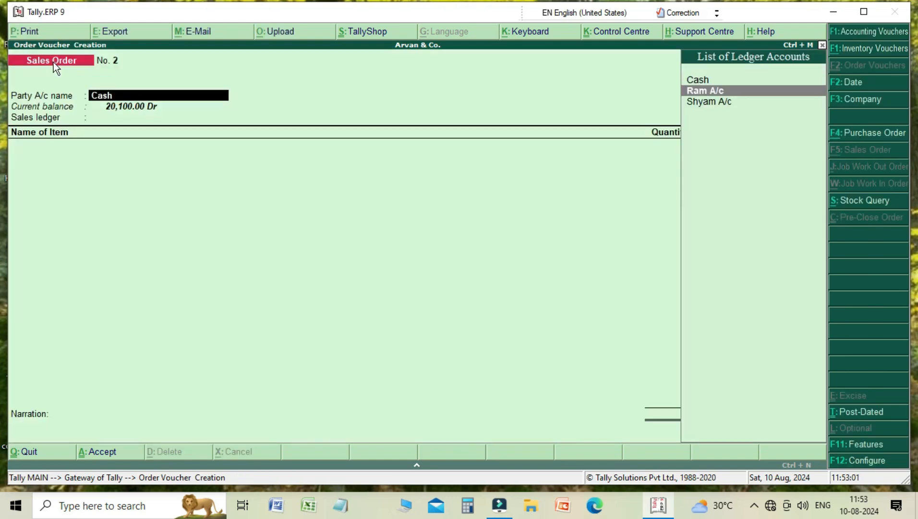
pyautogui.press('Return')
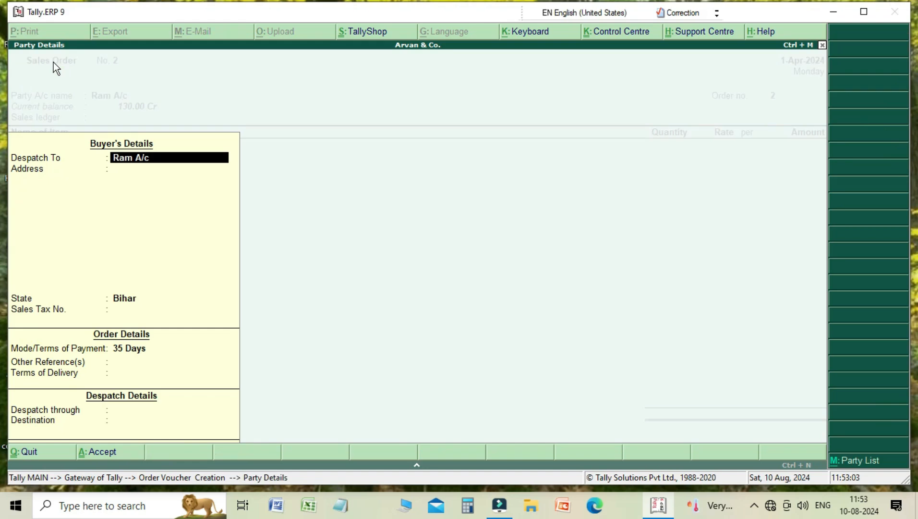
# - Accept the buyer's party details and select Sale A/c as the sales ledger
pyautogui.press('Return')
pyautogui.press('Return')
pyautogui.press('Return')
pyautogui.press('Return')
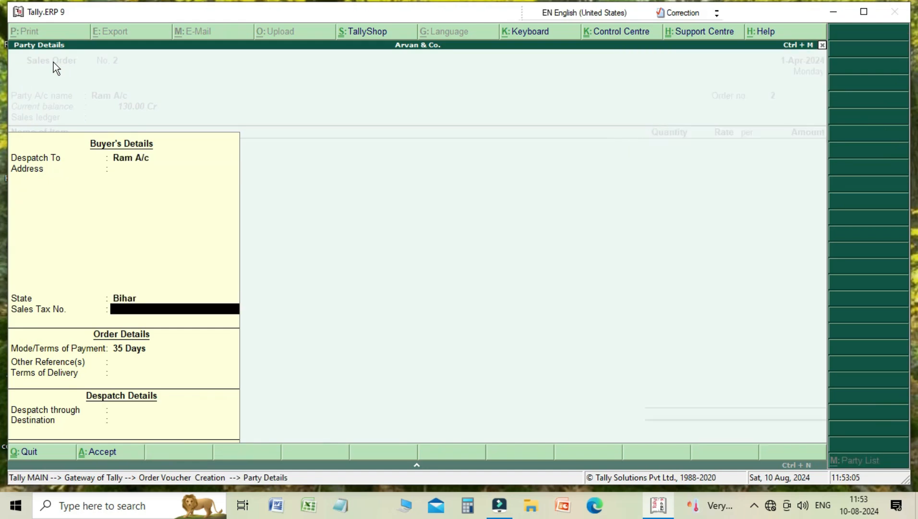
pyautogui.press('Return')
pyautogui.press('Return')
pyautogui.press('Return')
pyautogui.press('Return')
pyautogui.press('Return')
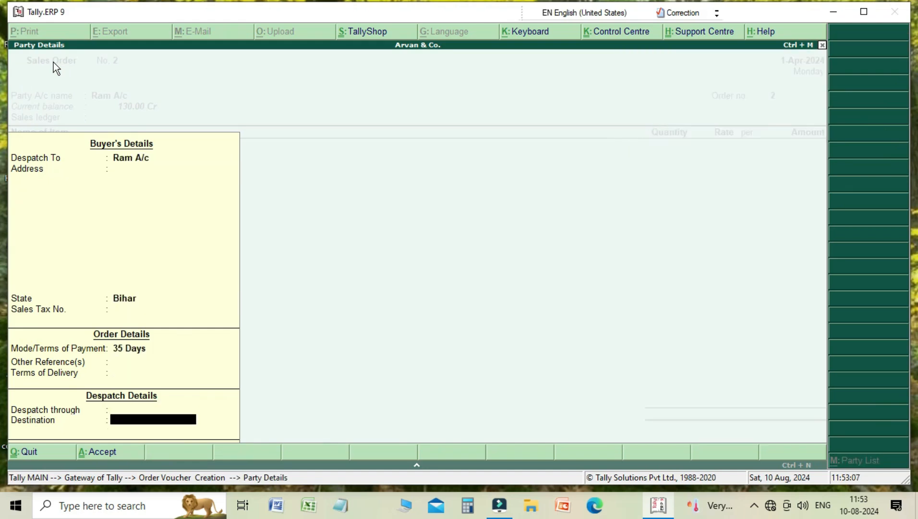
pyautogui.press('Return')
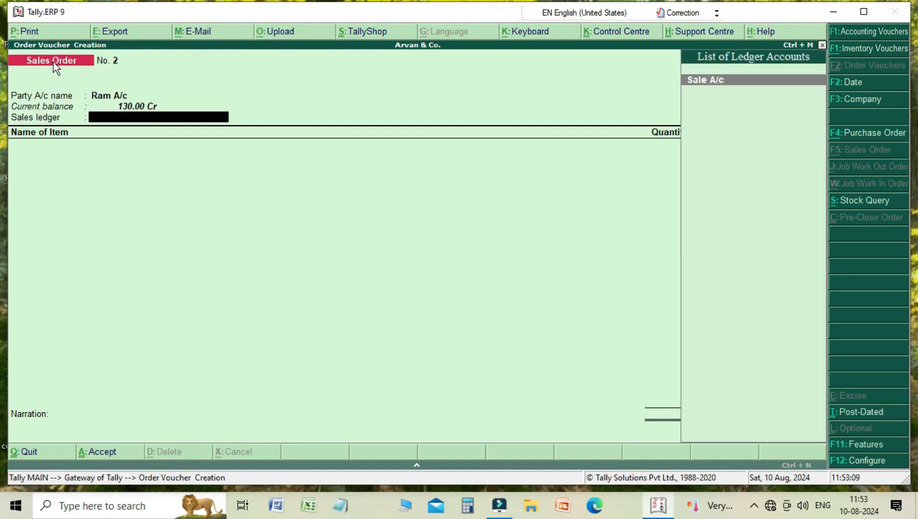
pyautogui.press('Return')
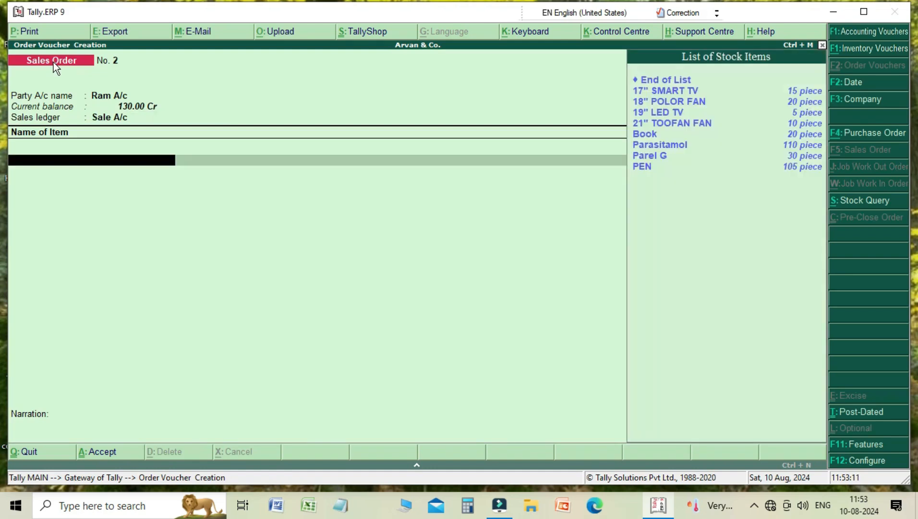
# - Add PEN to the sales order, due 1-Apr-2024, allocated to Main Location
pyautogui.press('Down')
pyautogui.press('Down')
pyautogui.press('Down')
pyautogui.press('Down')
pyautogui.press('Down')
pyautogui.press('Down')
pyautogui.press('Down')
pyautogui.press('Down')
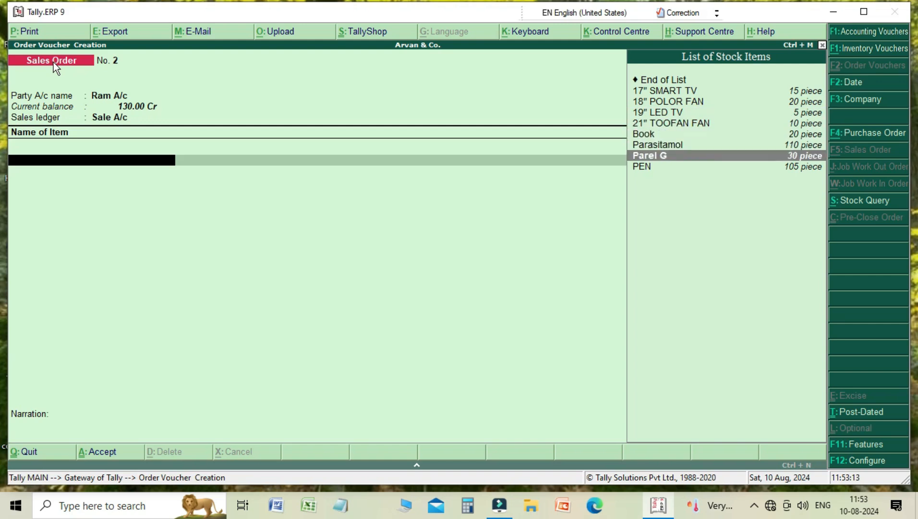
pyautogui.press('Return')
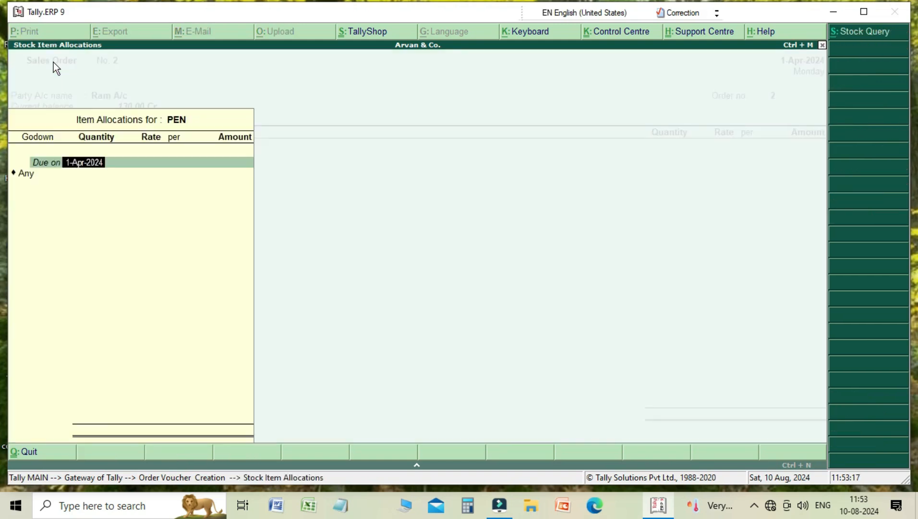
pyautogui.press('Return')
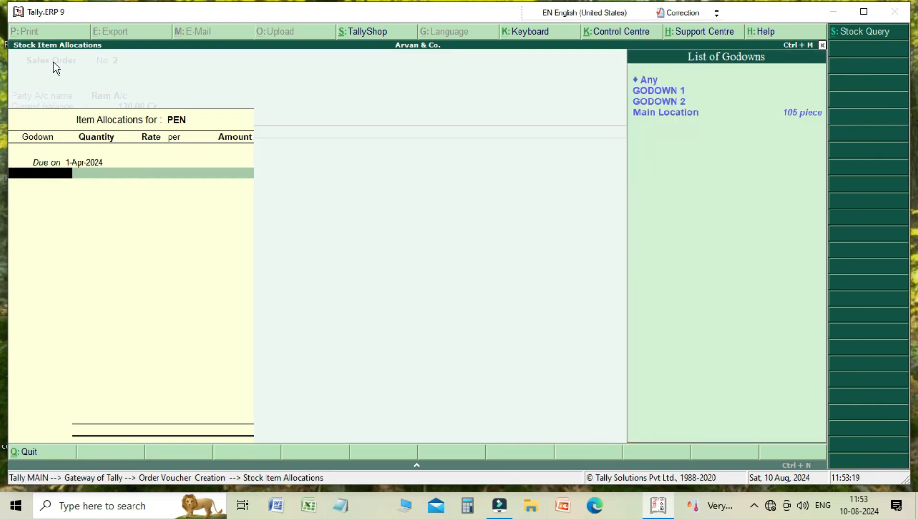
pyautogui.press('Down')
pyautogui.press('Down')
pyautogui.press('Down')
pyautogui.press('Return')
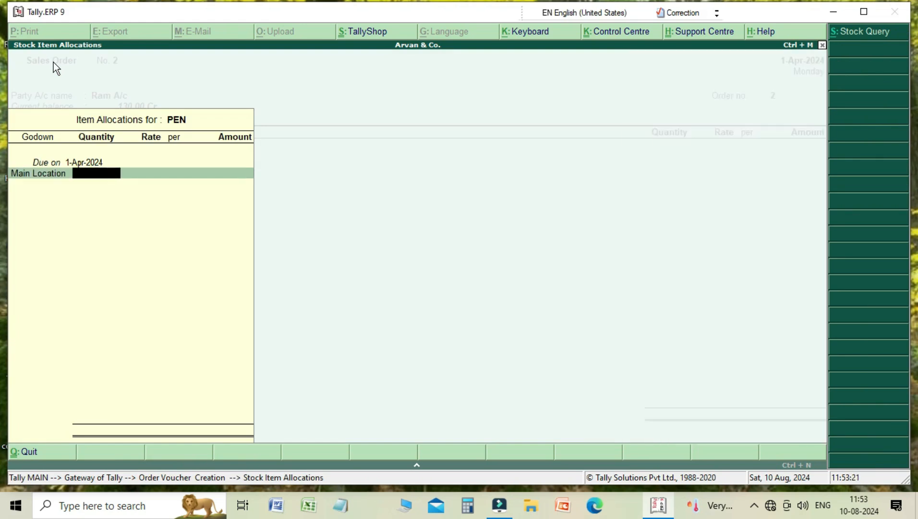
# - Enter a quantity of 10 pieces for PEN and close its allocation
pyautogui.write('10')
pyautogui.press('Return')
pyautogui.press('Return')
pyautogui.press('Return')
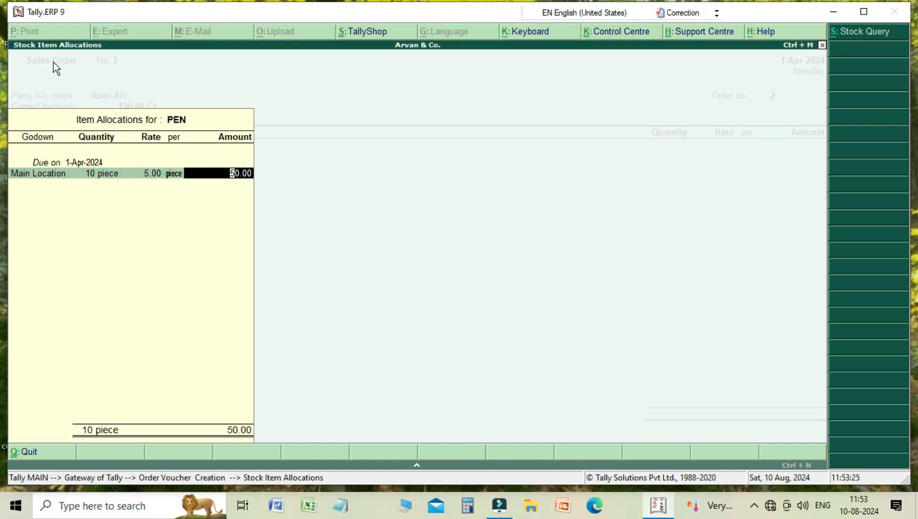
# - End the item list, skip the narration, and save the sales order
pyautogui.press('Return')
pyautogui.press('Return')
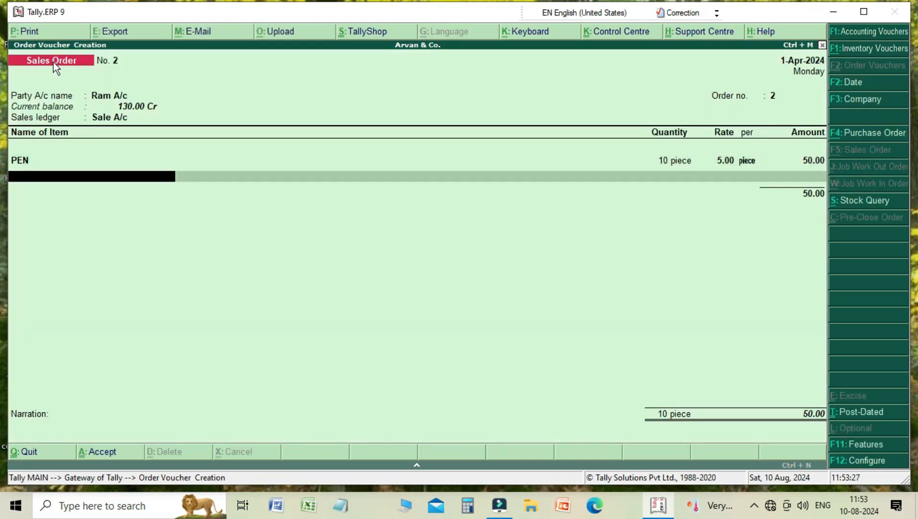
pyautogui.press('Return')
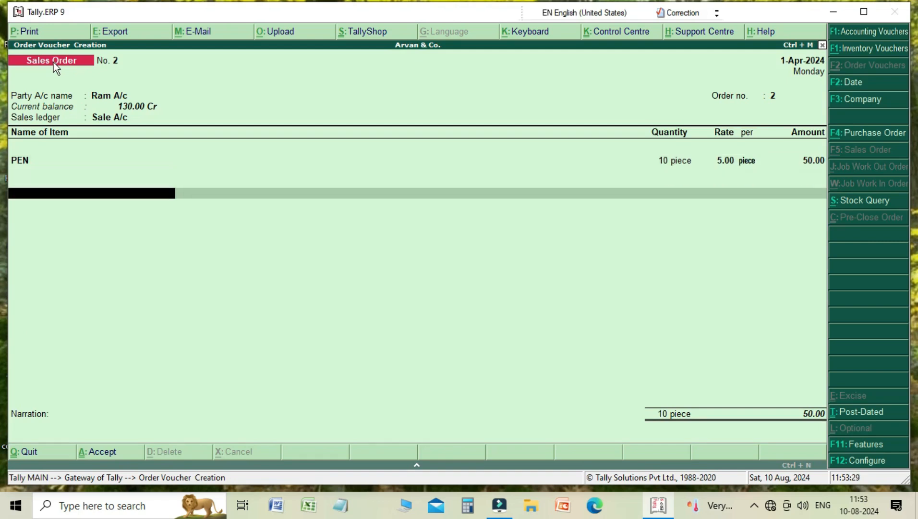
pyautogui.press('Return')
pyautogui.press('Return')
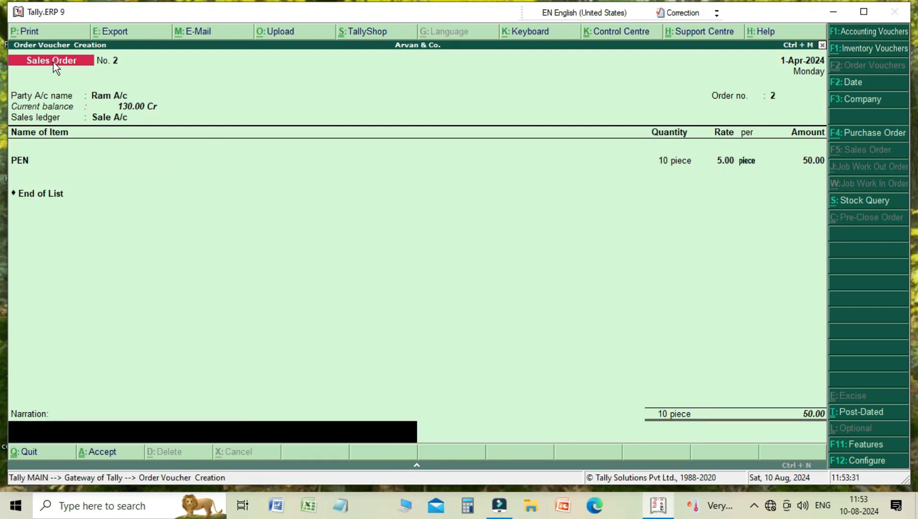
pyautogui.press('Return')
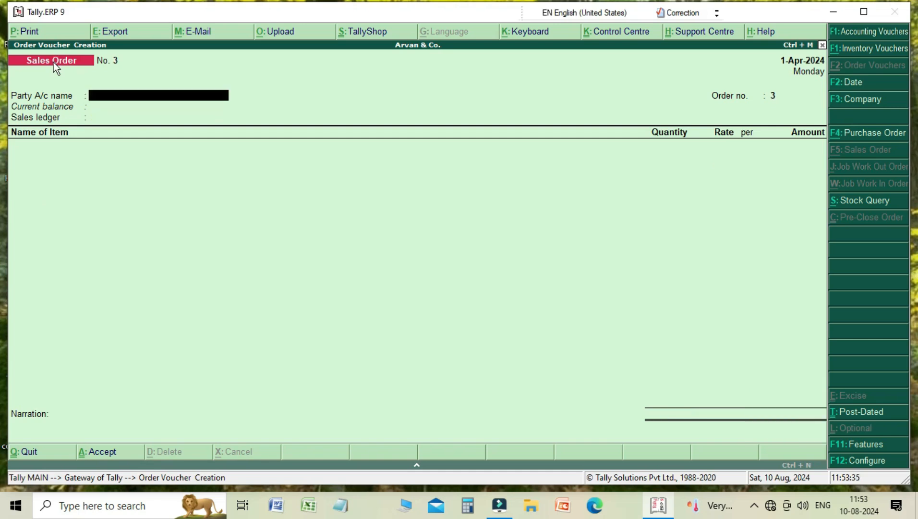
# - Leave order voucher entry and open Inventory Books from the Display menu
pyautogui.press('Escape')
pyautogui.press('Return')
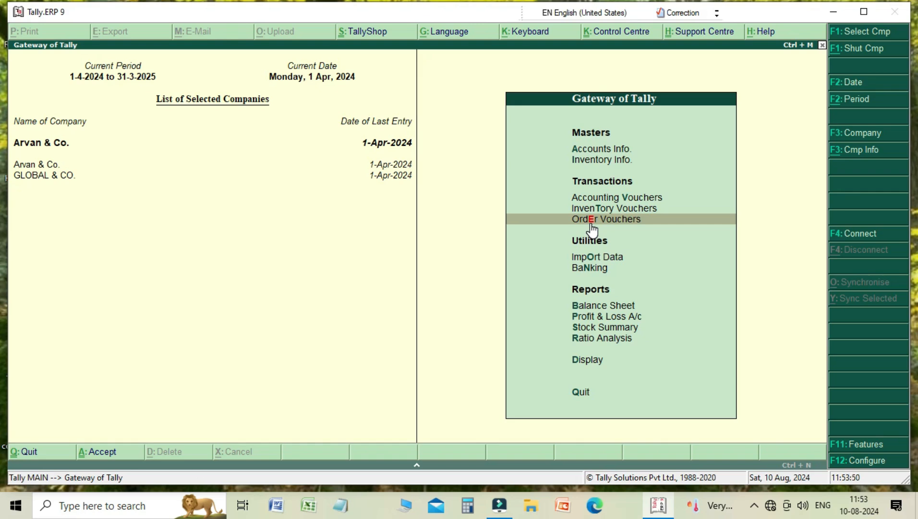
pyautogui.press('Down')
pyautogui.press('Down')
pyautogui.press('Down')
pyautogui.press('Down')
pyautogui.press('Down')
pyautogui.press('Down')
pyautogui.press('Down')
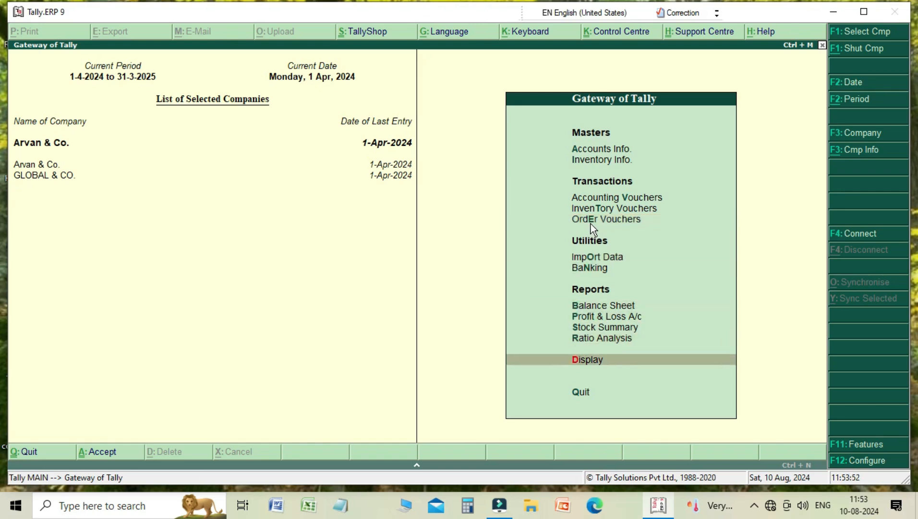
pyautogui.press('Return')
pyautogui.press('Down')
pyautogui.press('Down')
pyautogui.press('Down')
pyautogui.press('Down')
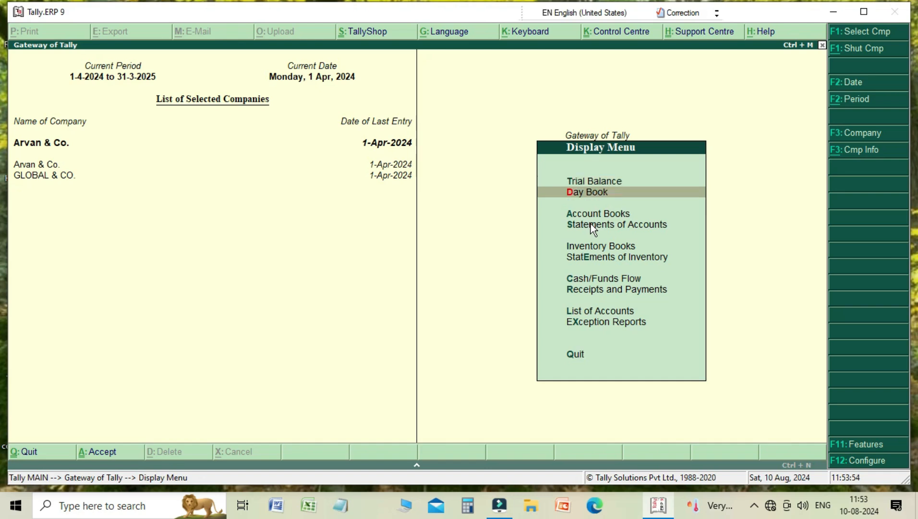
pyautogui.press('Return')
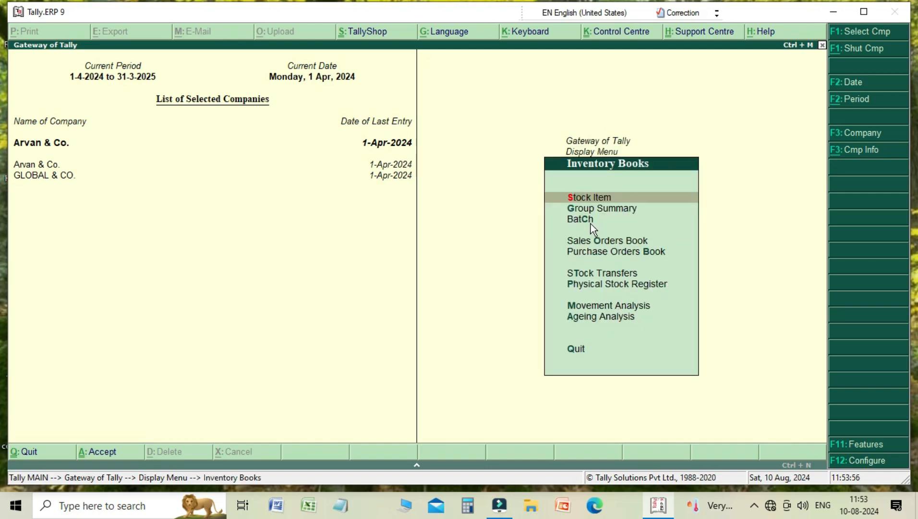
# - Open the Sales Orders Book and drill into April's sales order vouchers
pyautogui.press('Down')
pyautogui.press('Down')
pyautogui.press('Down')
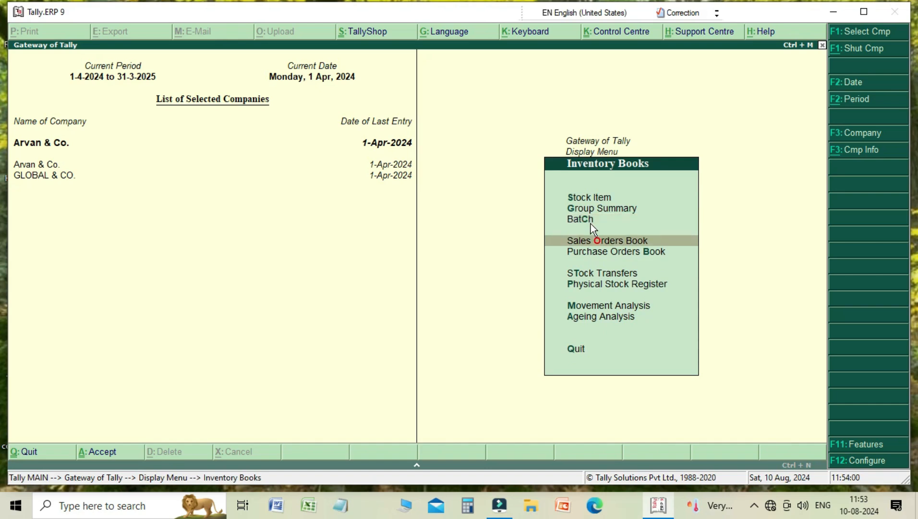
pyautogui.press('Return')
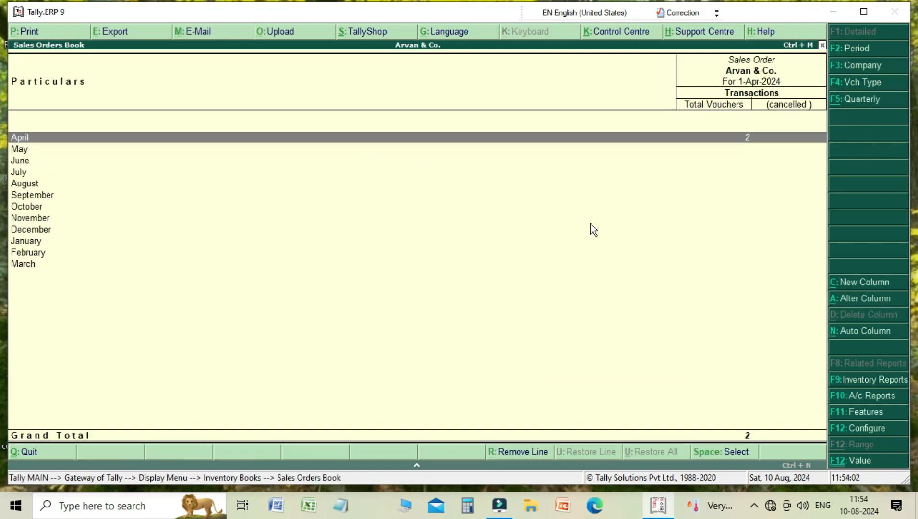
pyautogui.press('Return')
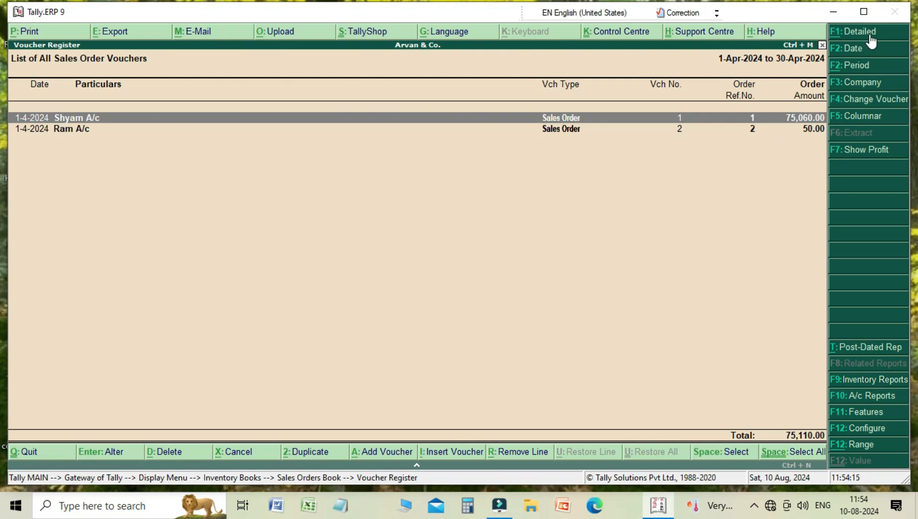
# - Switch the sales order register to detailed view, examine the entries, and return to condensed view
pyautogui.click(871, 35)
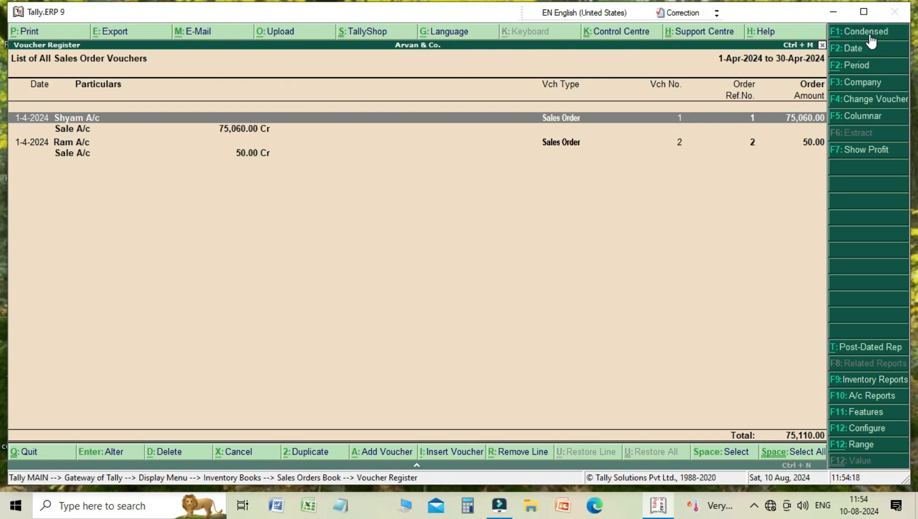
pyautogui.press('Down')
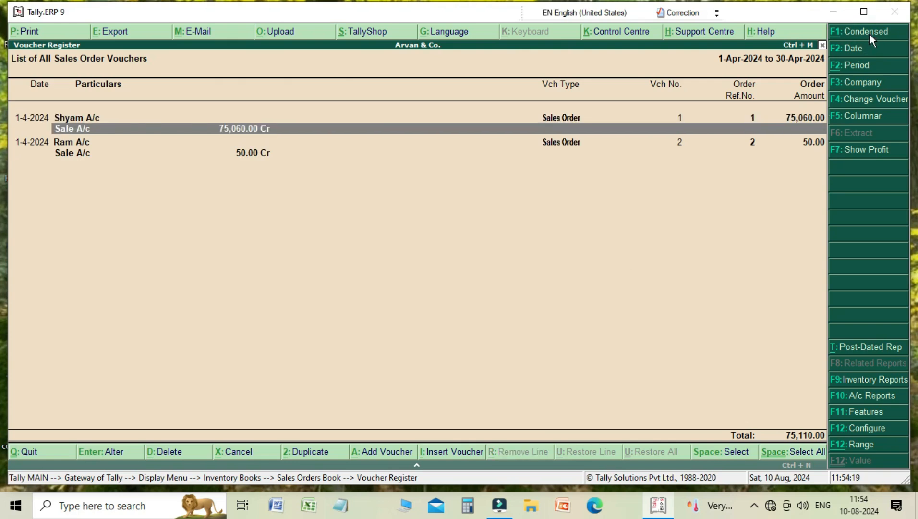
pyautogui.press('Down')
pyautogui.press('Down')
pyautogui.press('Up')
pyautogui.press('Up')
pyautogui.press('Up')
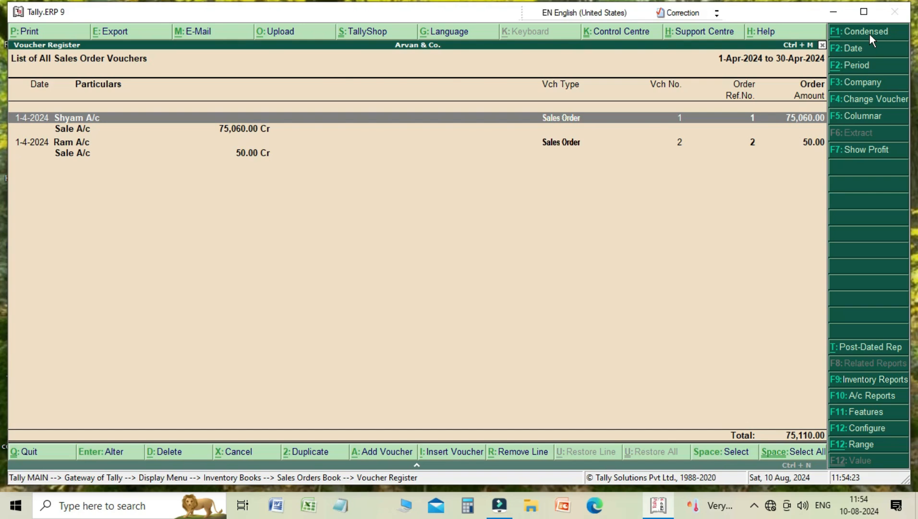
pyautogui.click(870, 35)
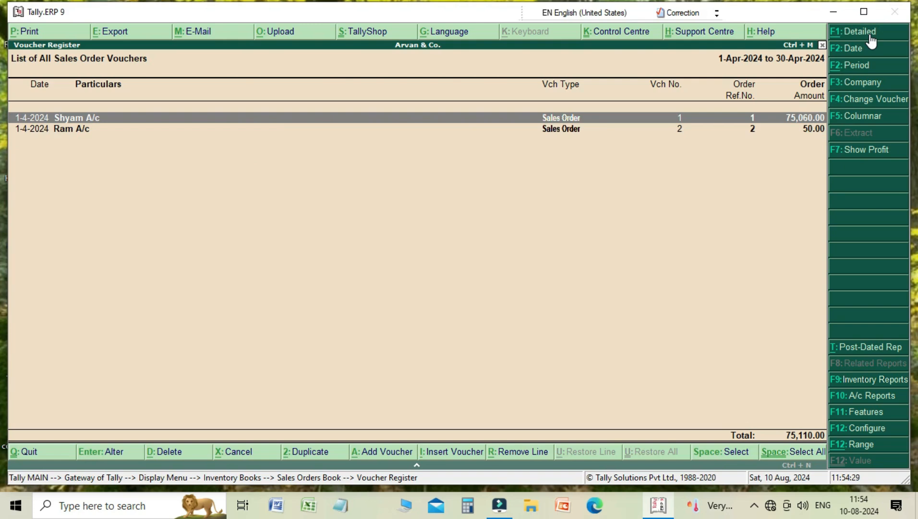
# - Open the Purchase Orders Book for April and view the first purchase order
pyautogui.press('Escape')
pyautogui.press('Escape')
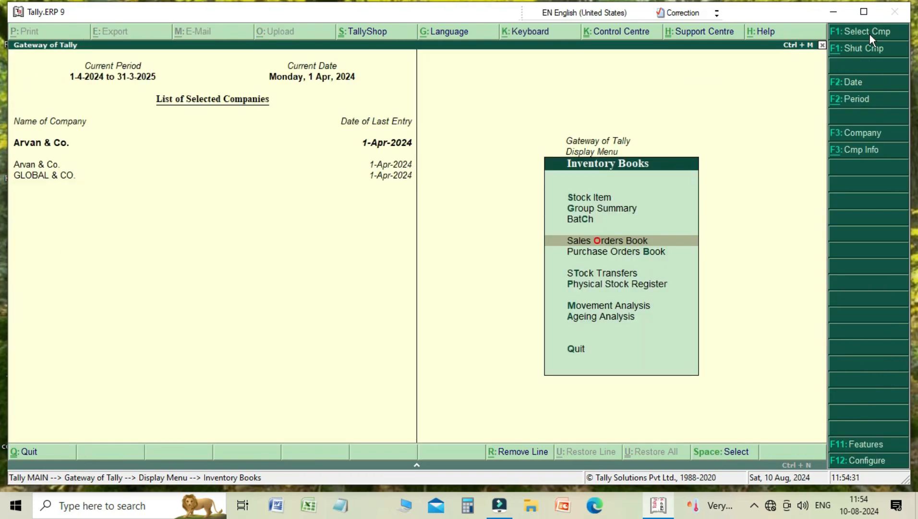
pyautogui.press('Down')
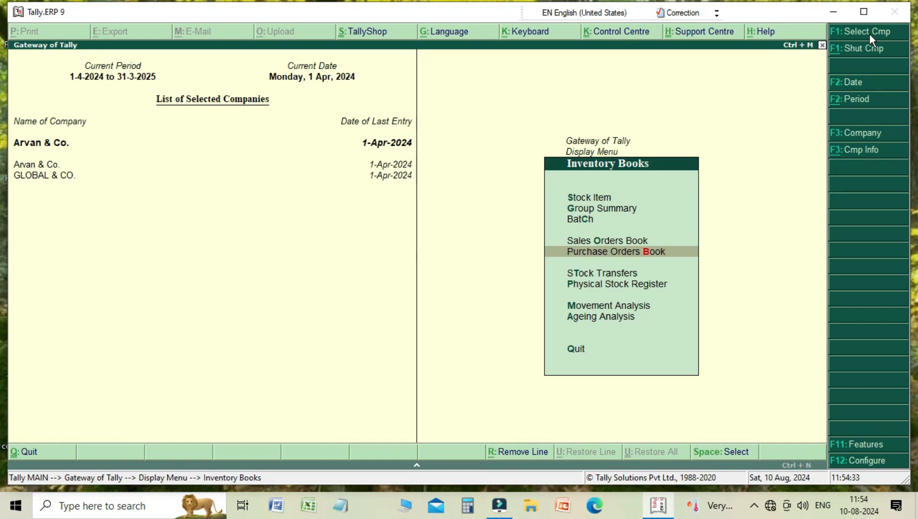
pyautogui.press('Return')
pyautogui.press('Return')
pyautogui.press('Return')
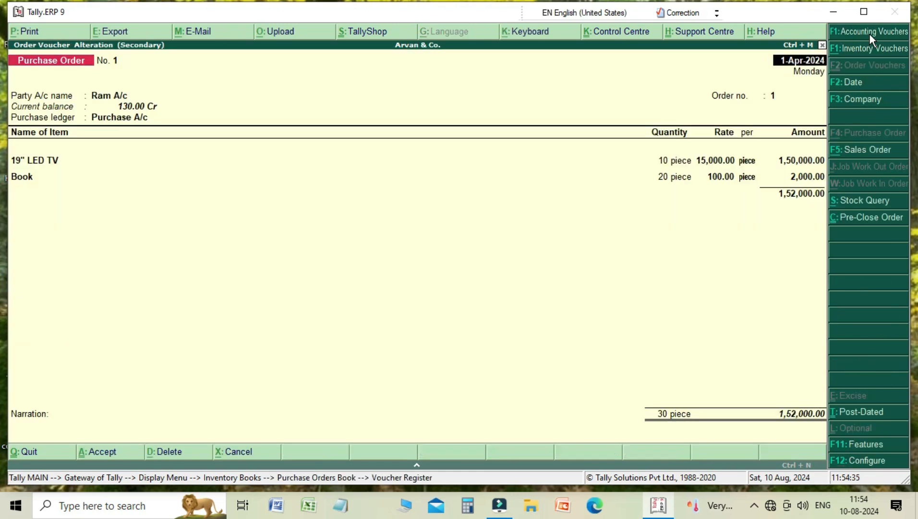
# - Go back to the purchase order register and reopen Ram A/c's purchase order
pyautogui.press('Escape')
pyautogui.press('Return')
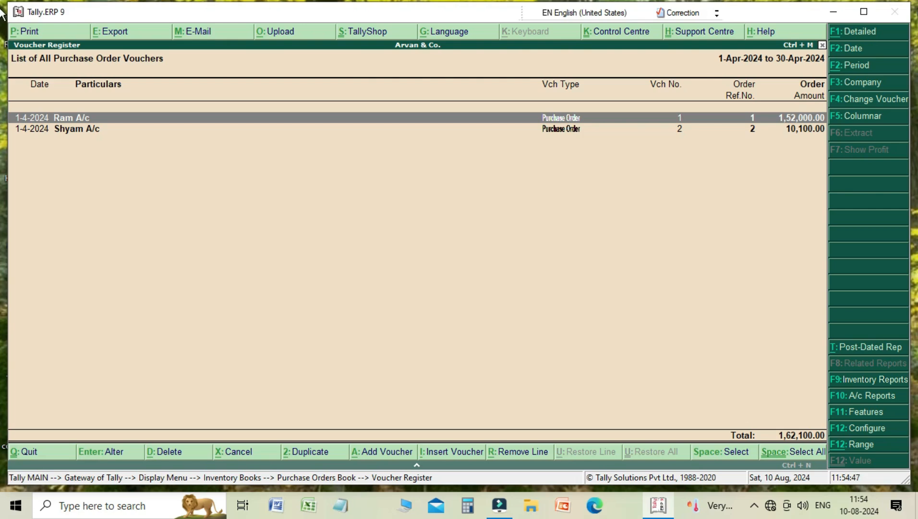
pyautogui.press('Return')
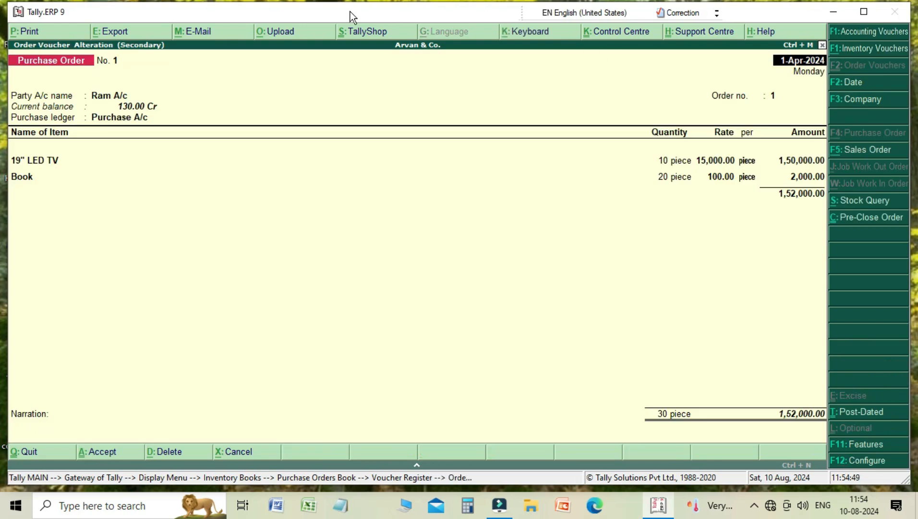